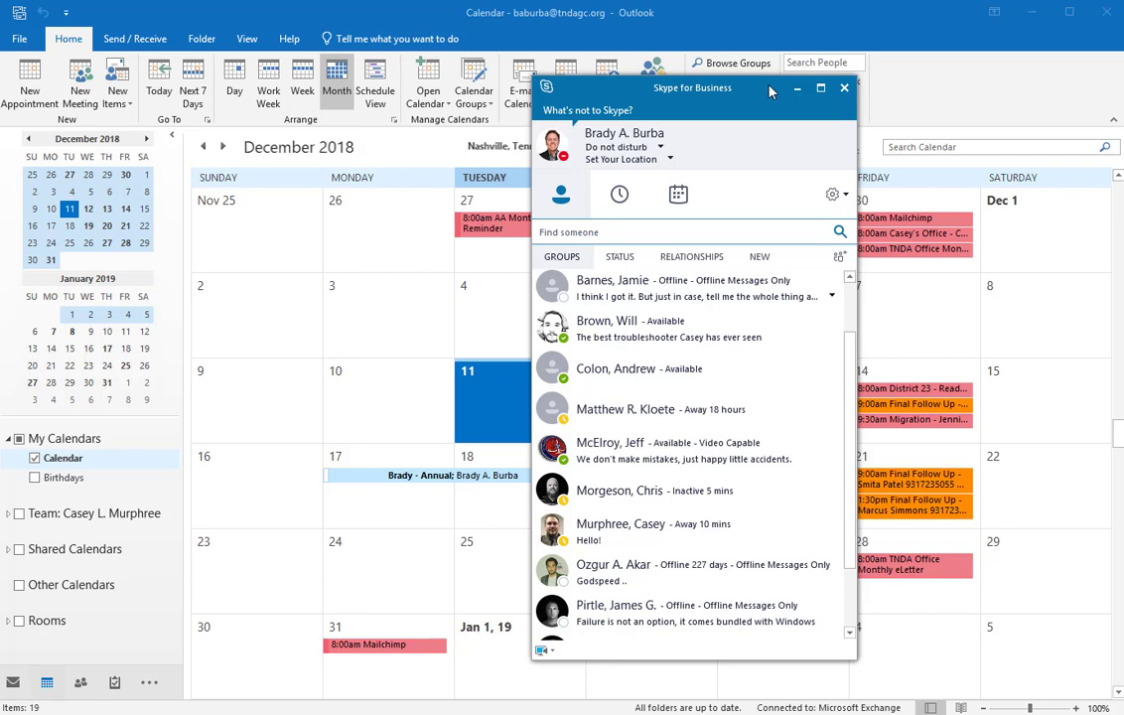
Step: Drag the Skype for Business contacts window left to uncover more of the Outlook calendar
left_click_drag(771, 92, 639, 93)
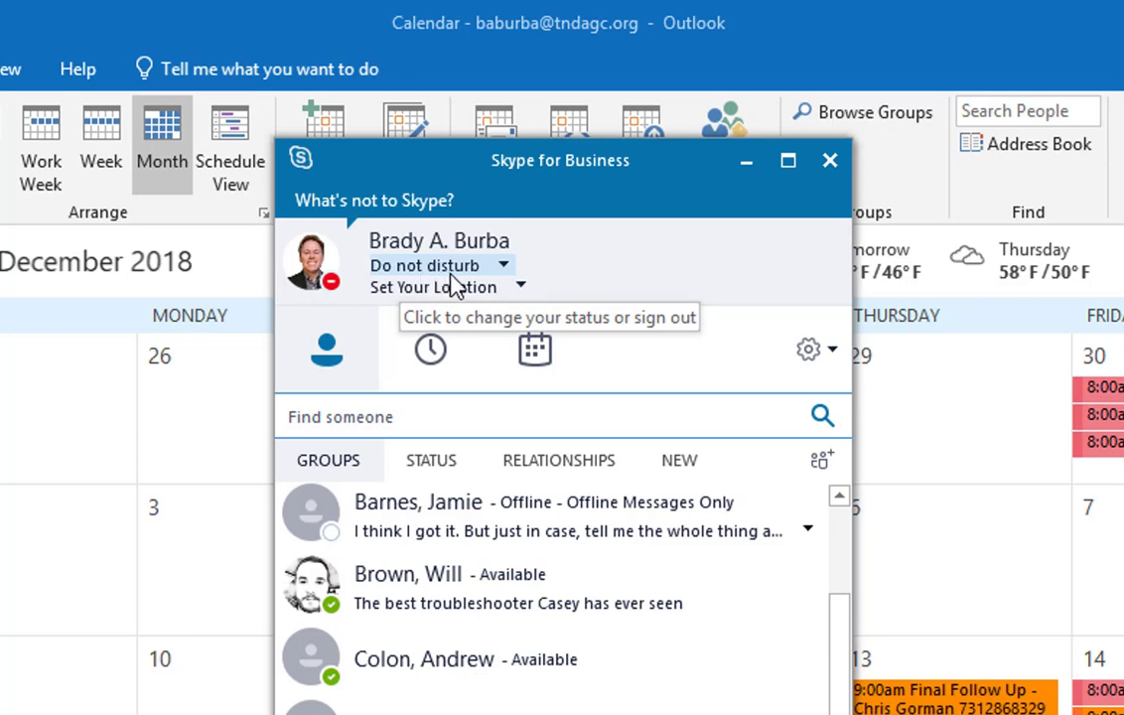
left_click(510, 285)
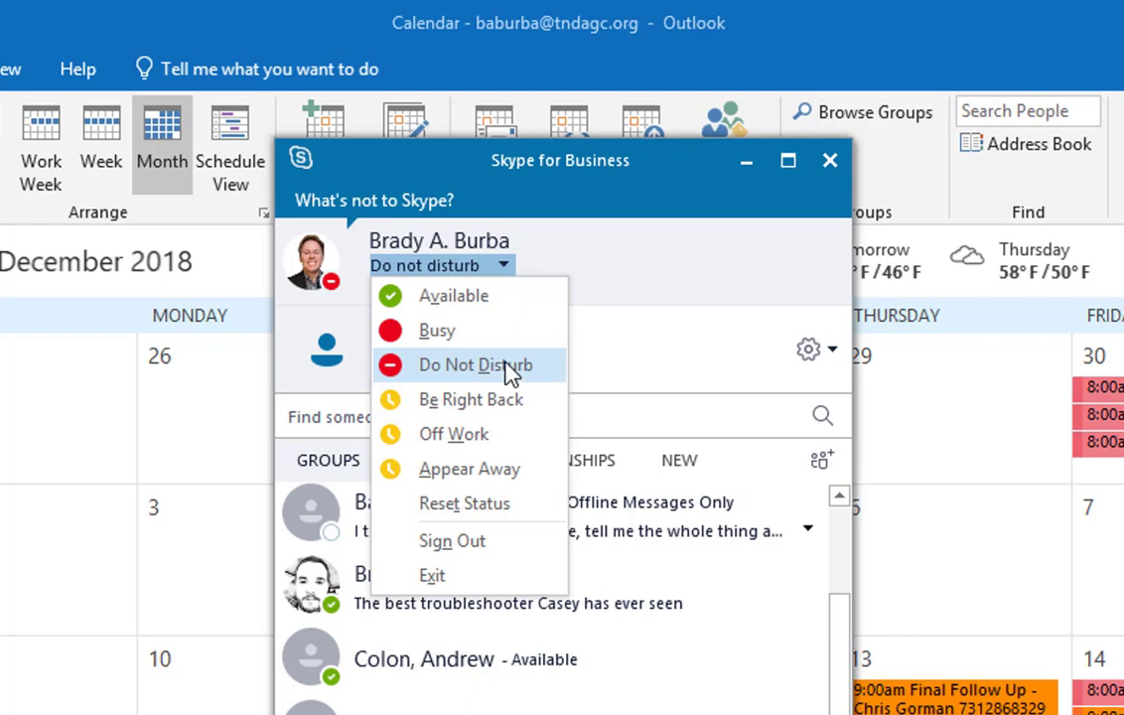
key("Escape")
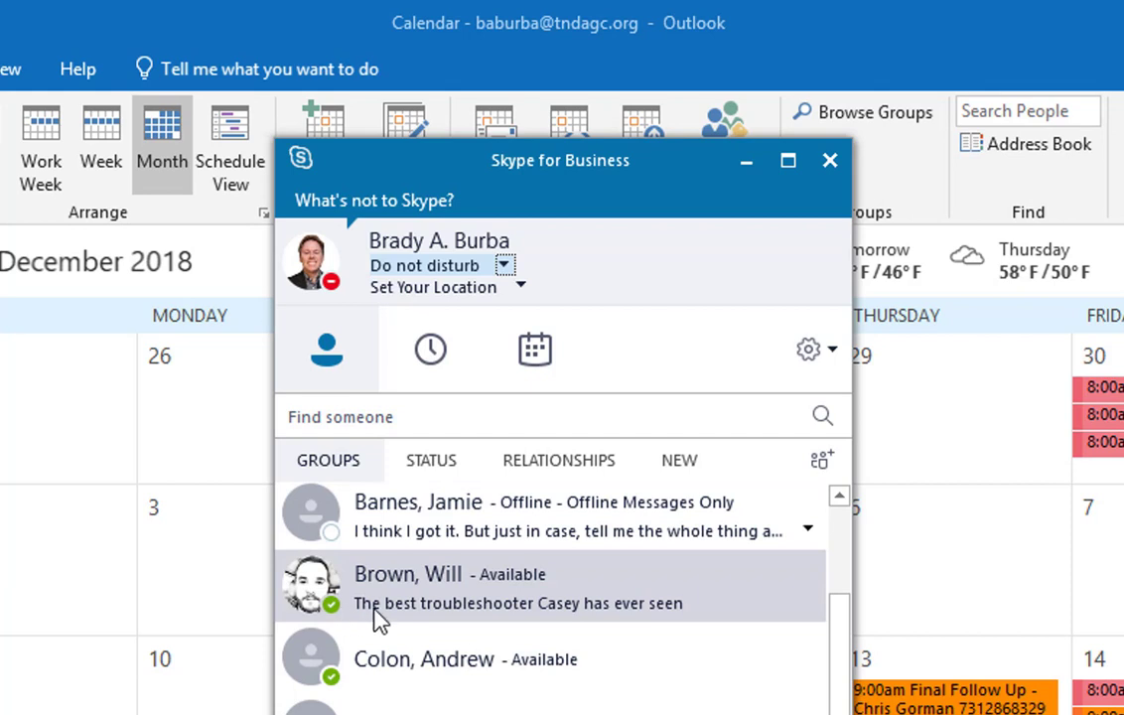
mouse_move(343, 614)
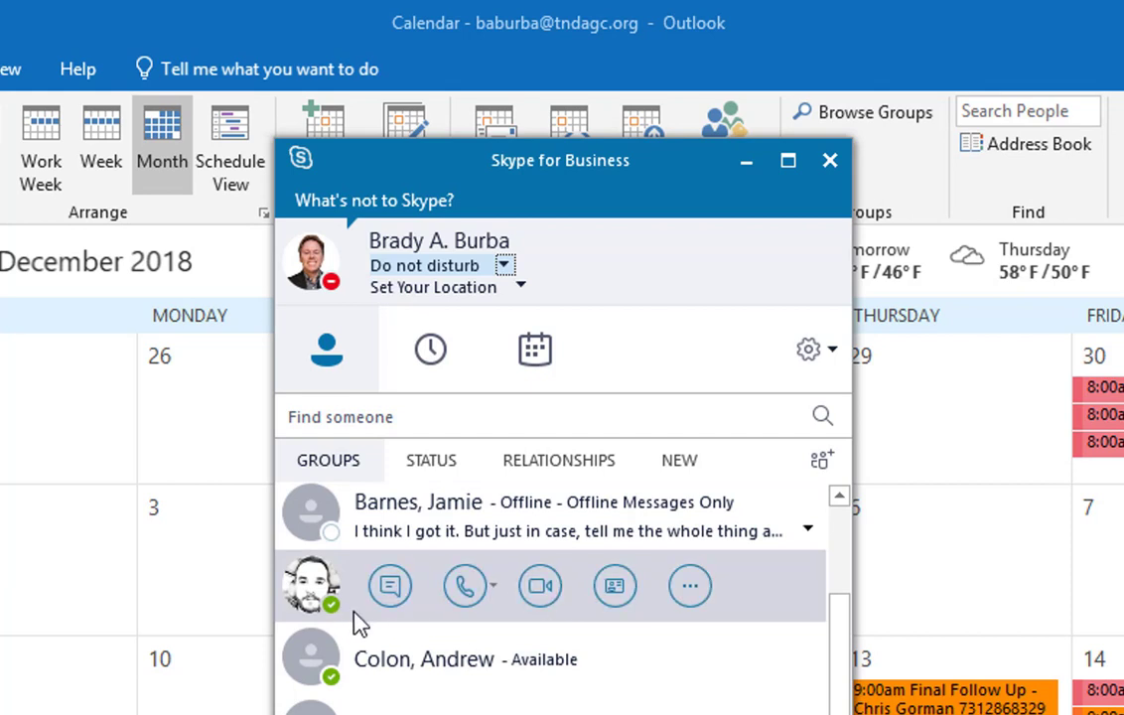
left_click(504, 266)
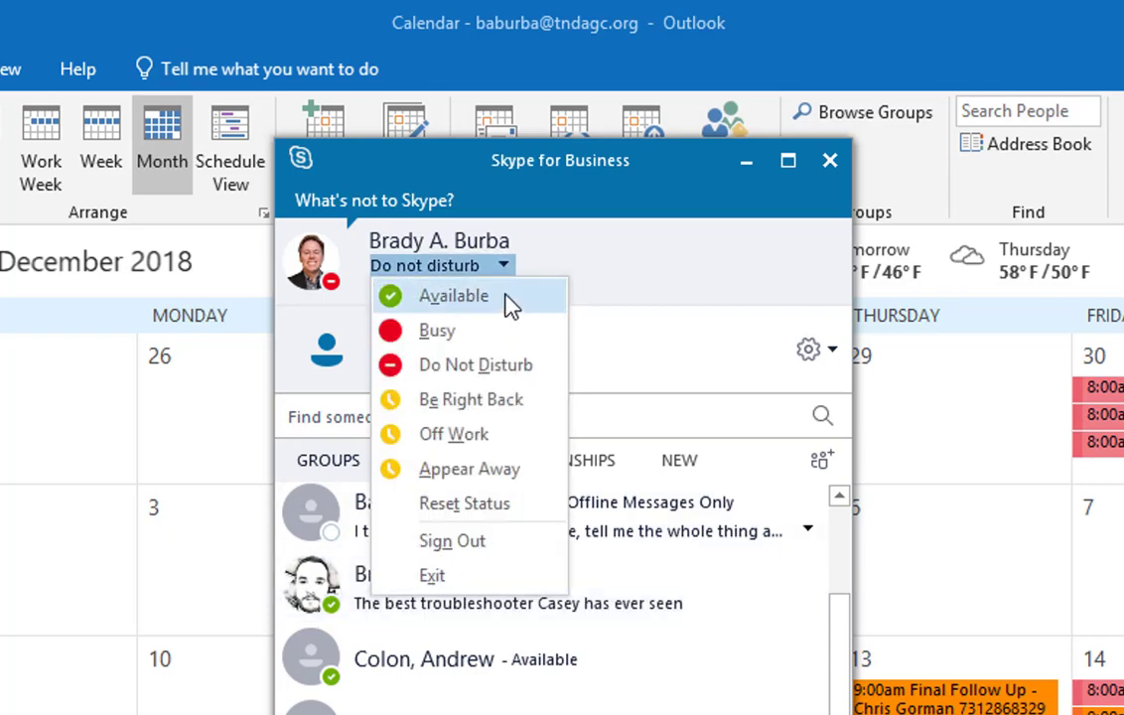
left_click(713, 310)
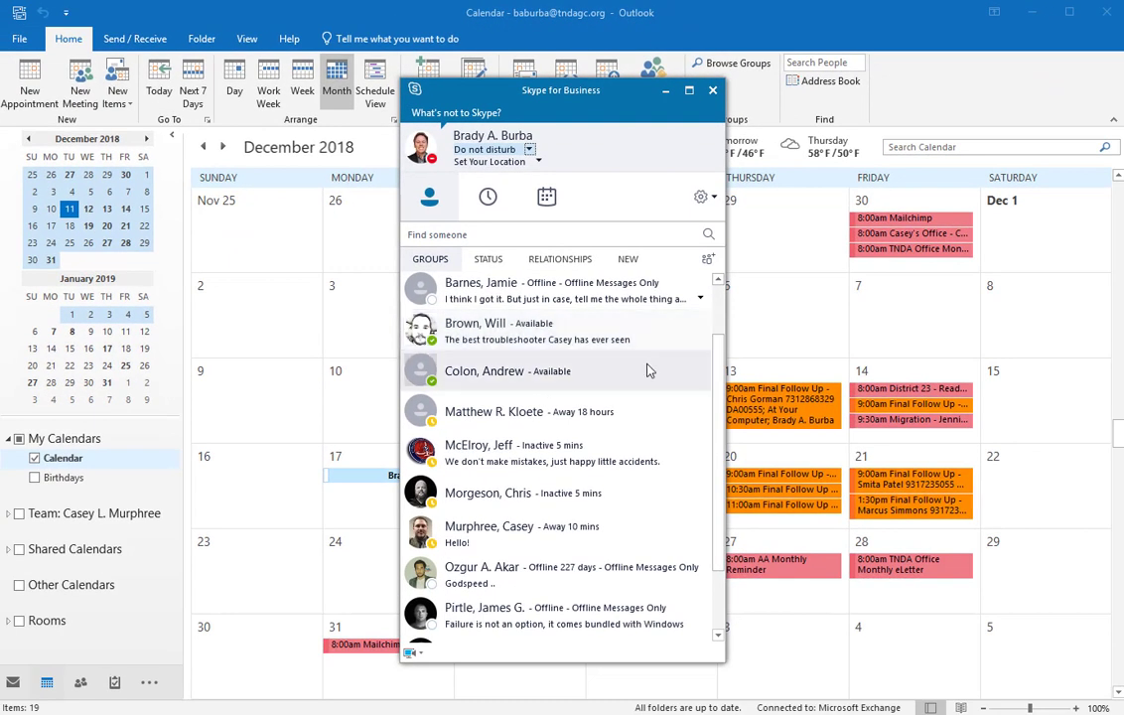
mouse_move(417, 407)
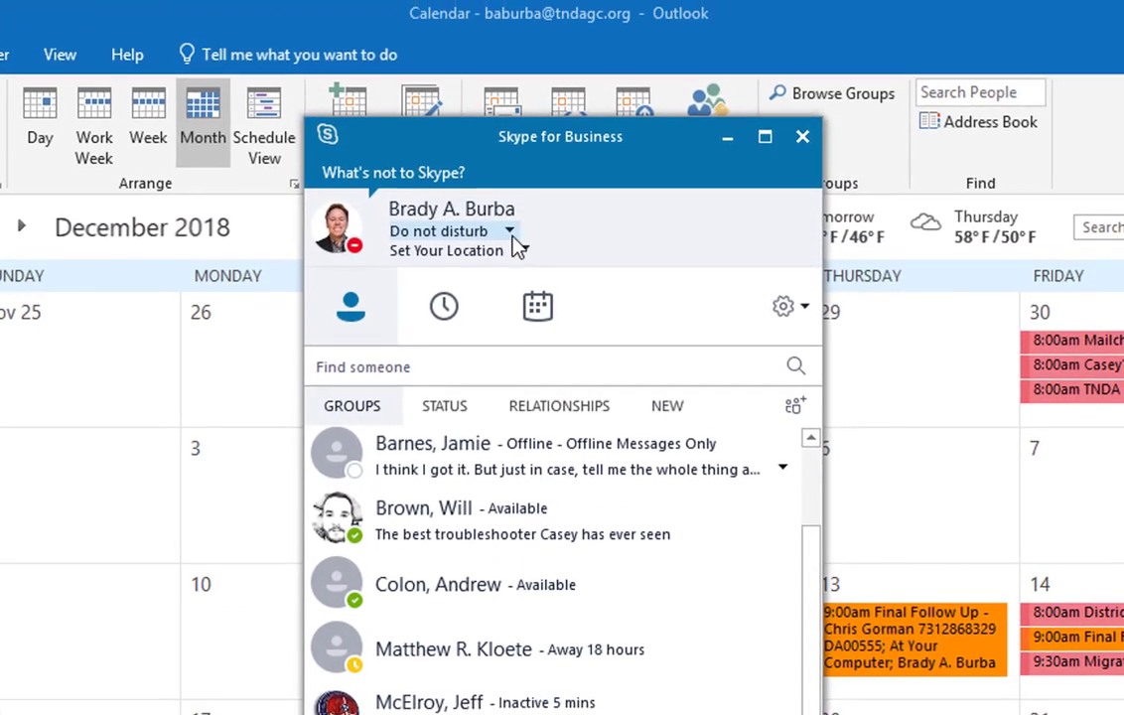
left_click(511, 239)
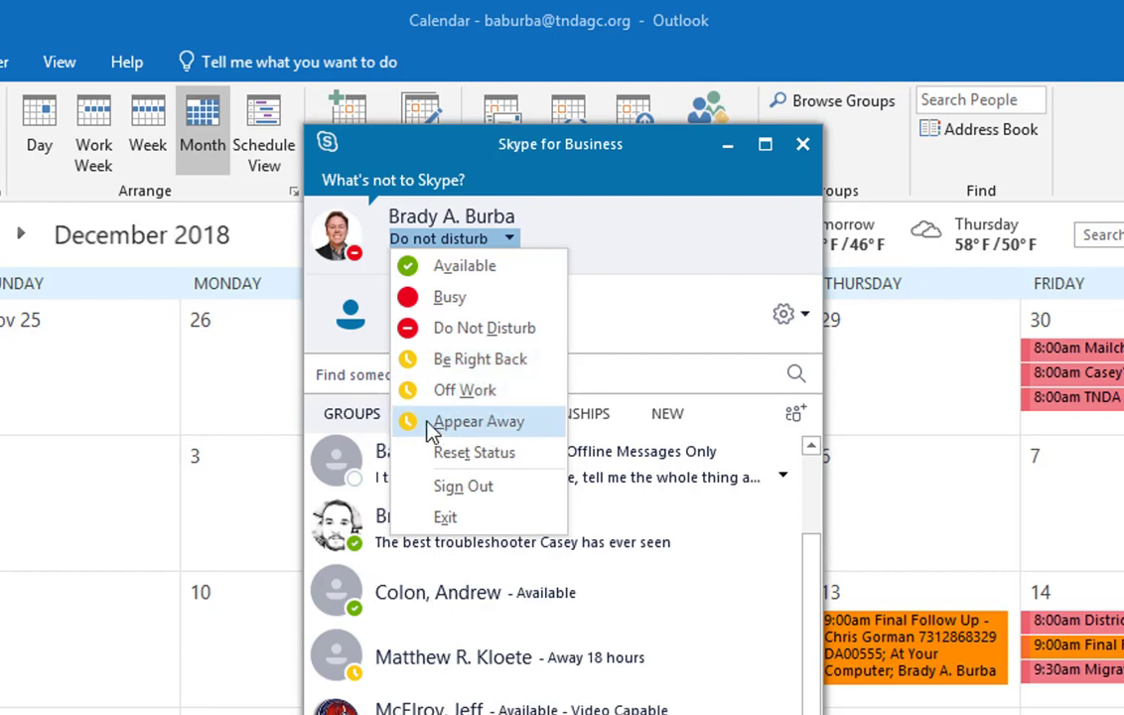
left_click(629, 301)
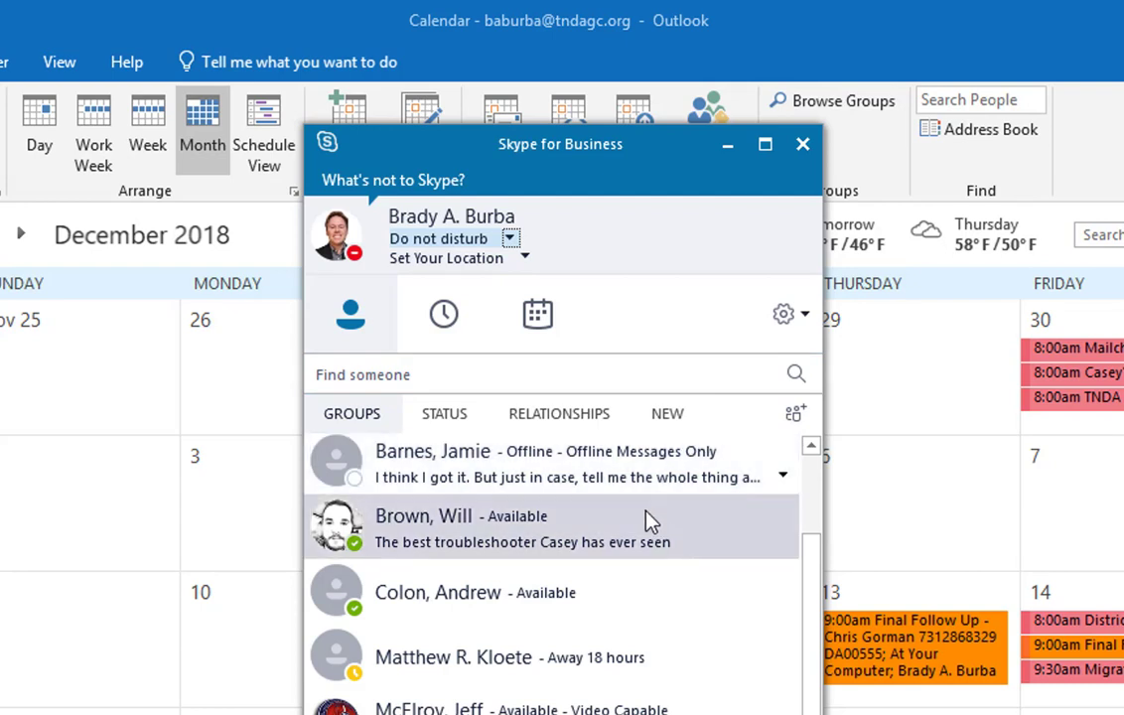
mouse_move(342, 537)
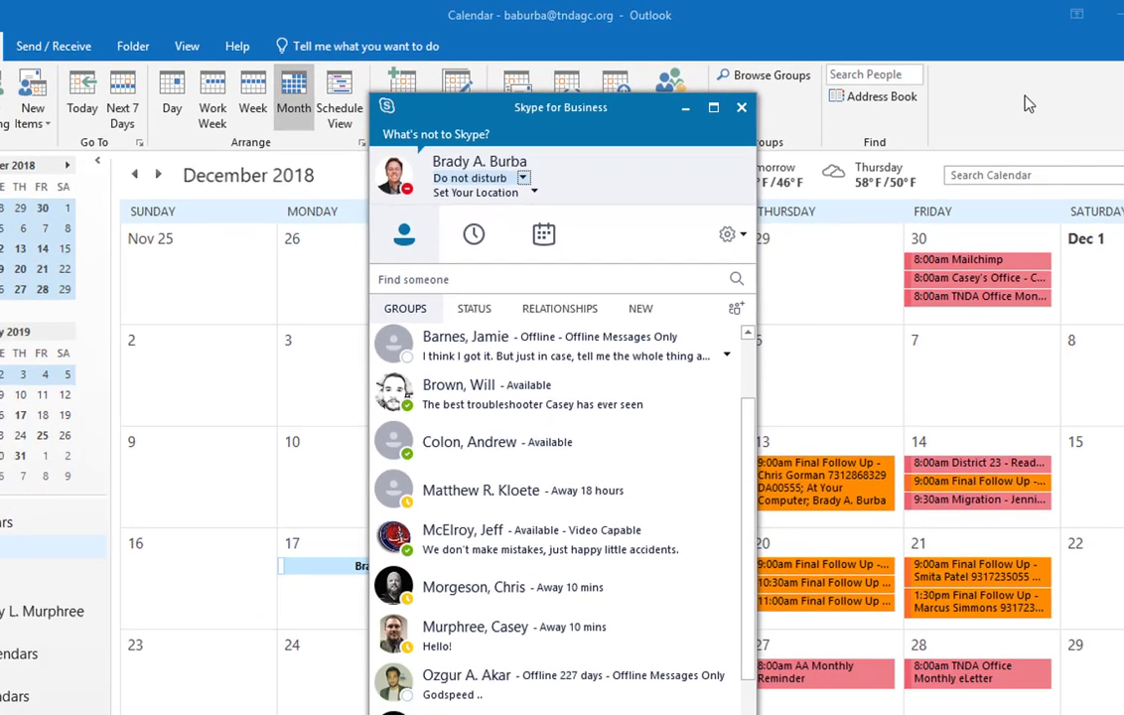
Step: Bring the Untitled draft message to the front and delete the existing recipient from its To line
left_click(950, 114)
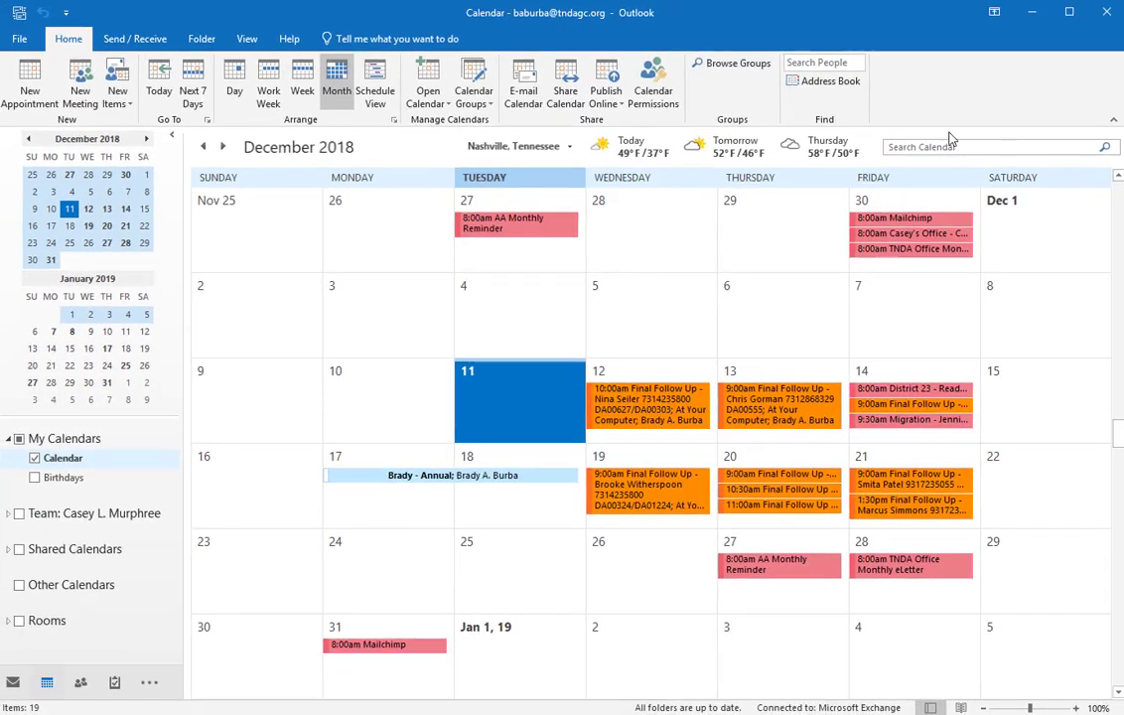
mouse_move(593, 713)
left_click(668, 703)
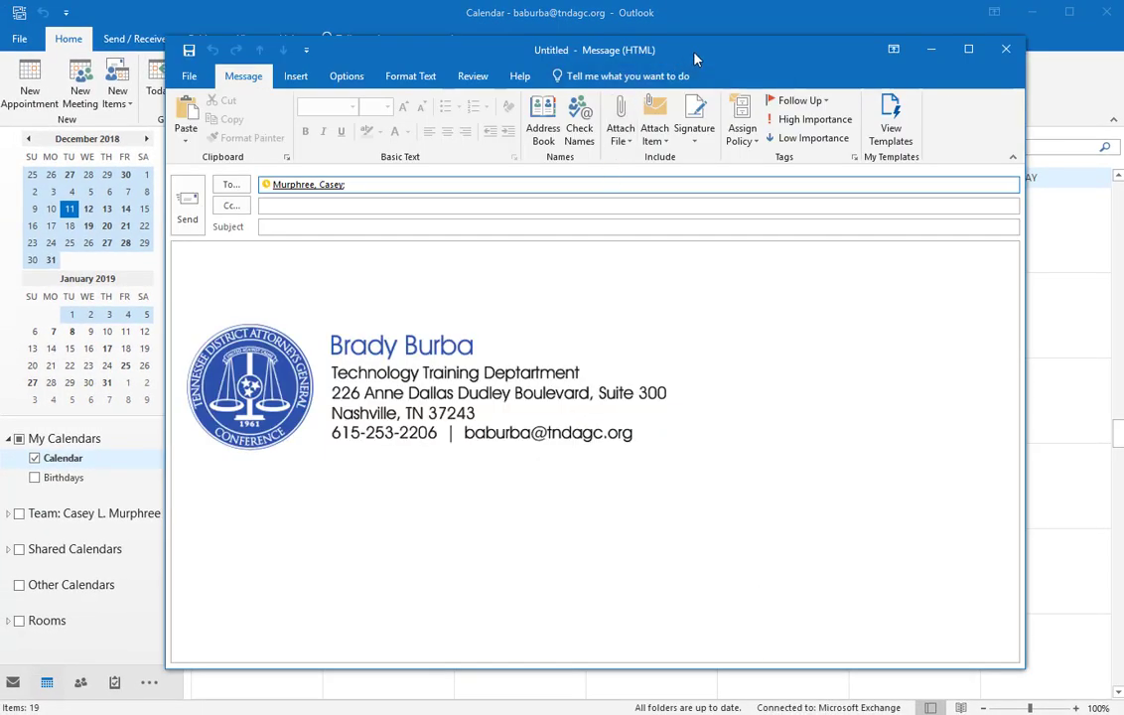
left_click_drag(730, 56, 717, 62)
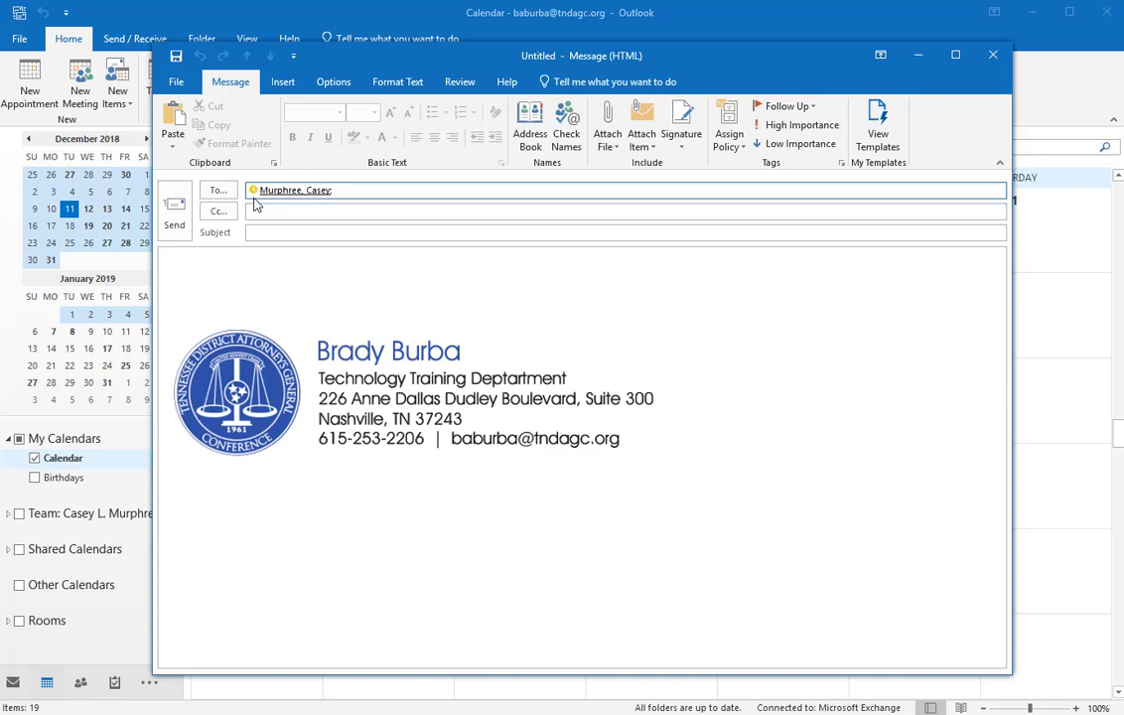
left_click(377, 189)
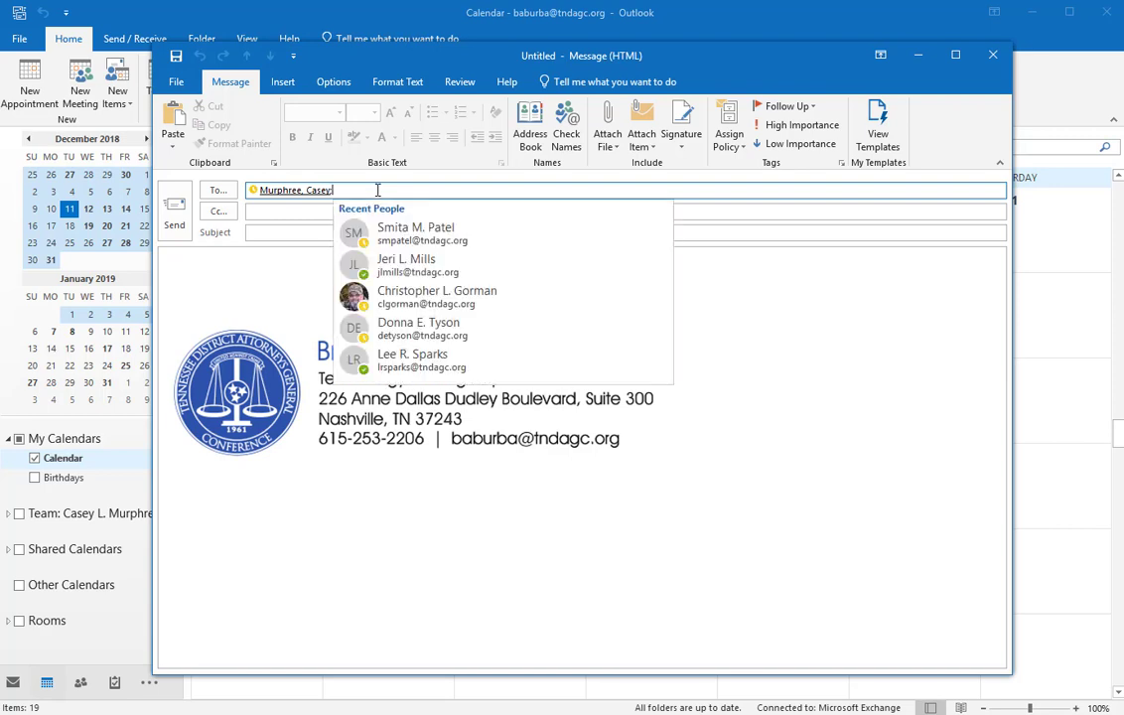
key("BackSpace")
key("BackSpace")
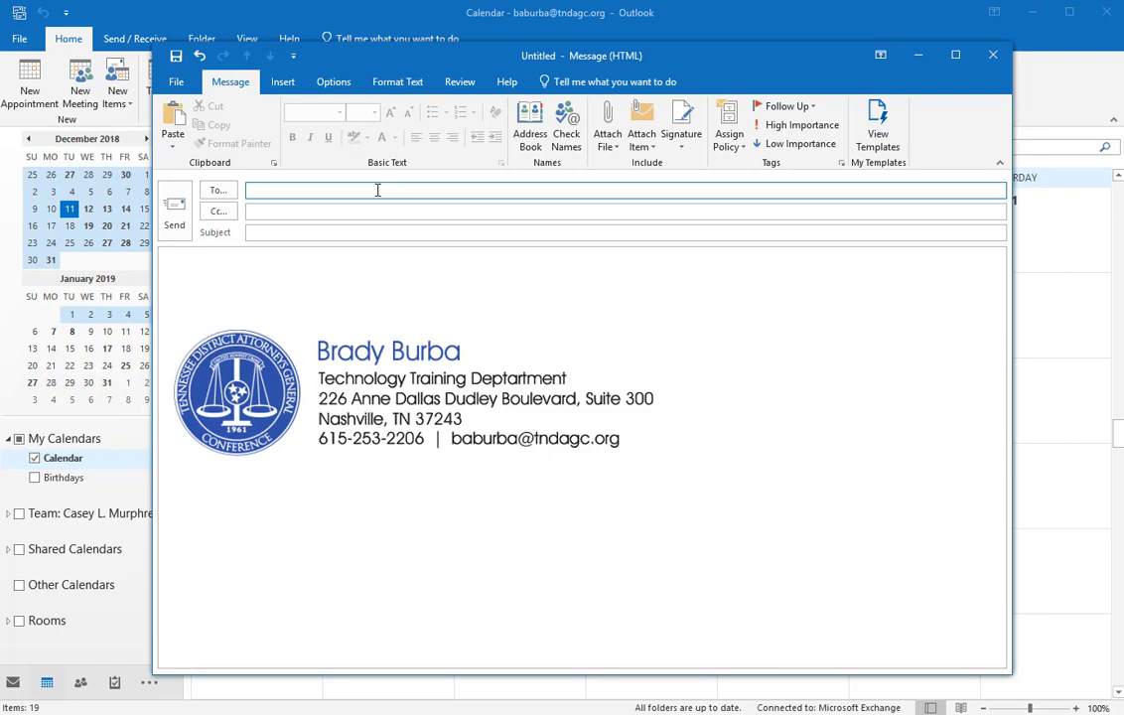
Step: Address the draft to a suggested contact found by partial name, then close it and keep the draft
type("will")
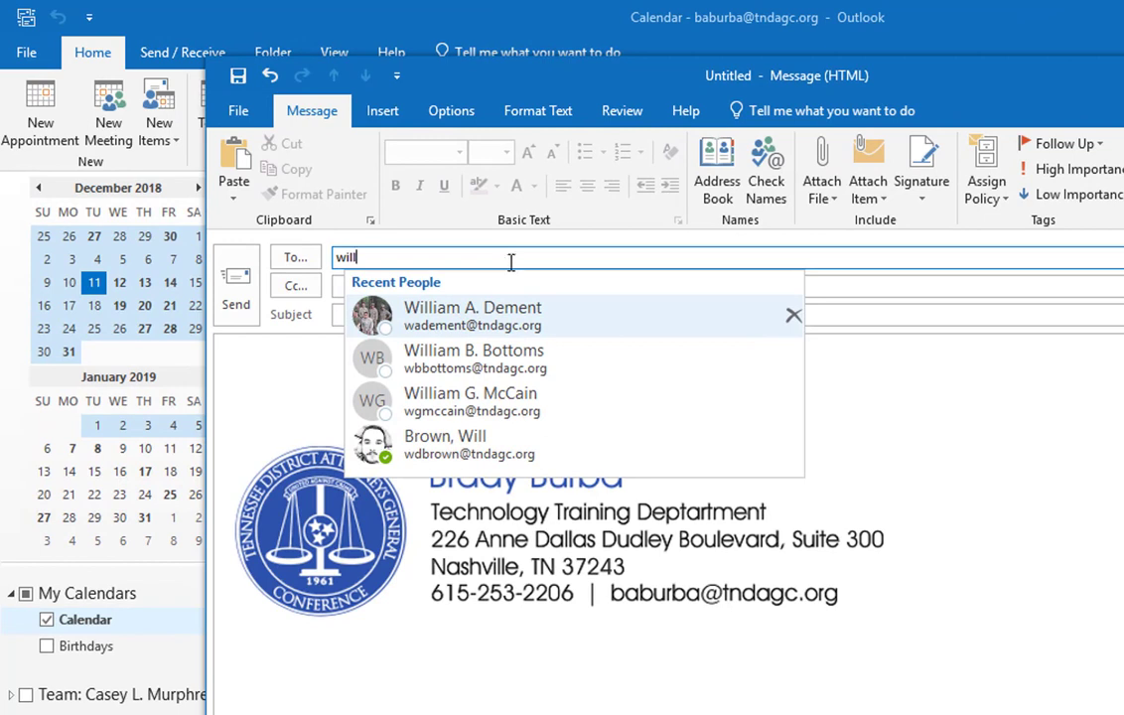
left_click(389, 467)
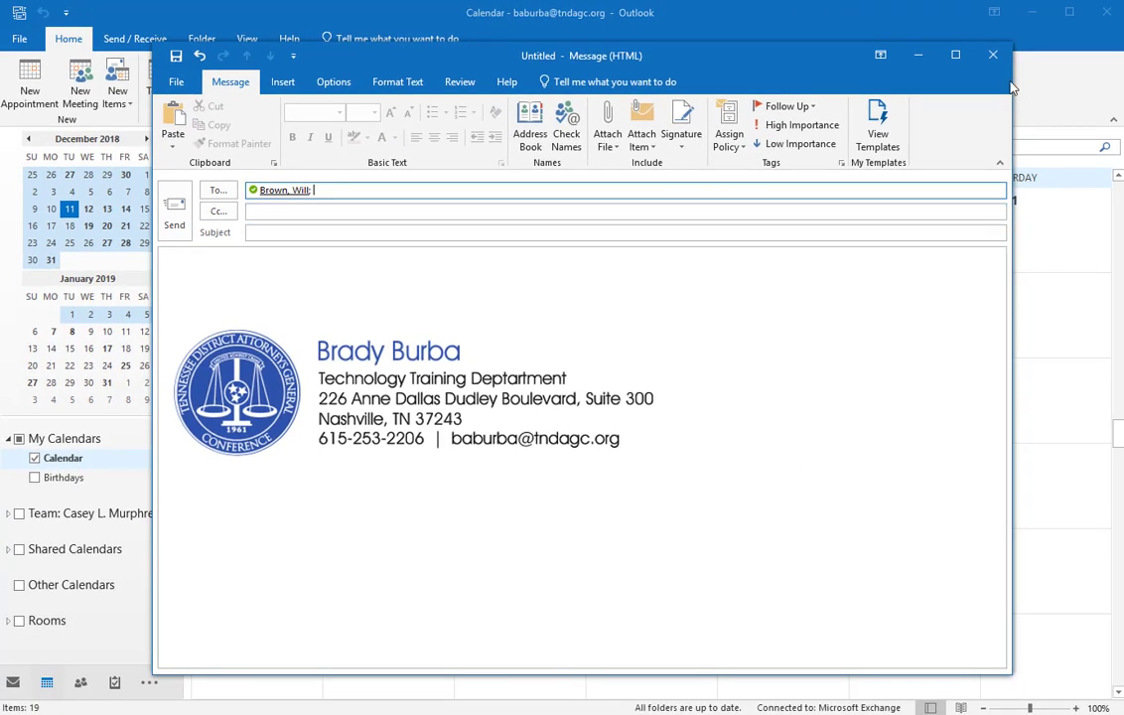
left_click(993, 55)
key("Return")
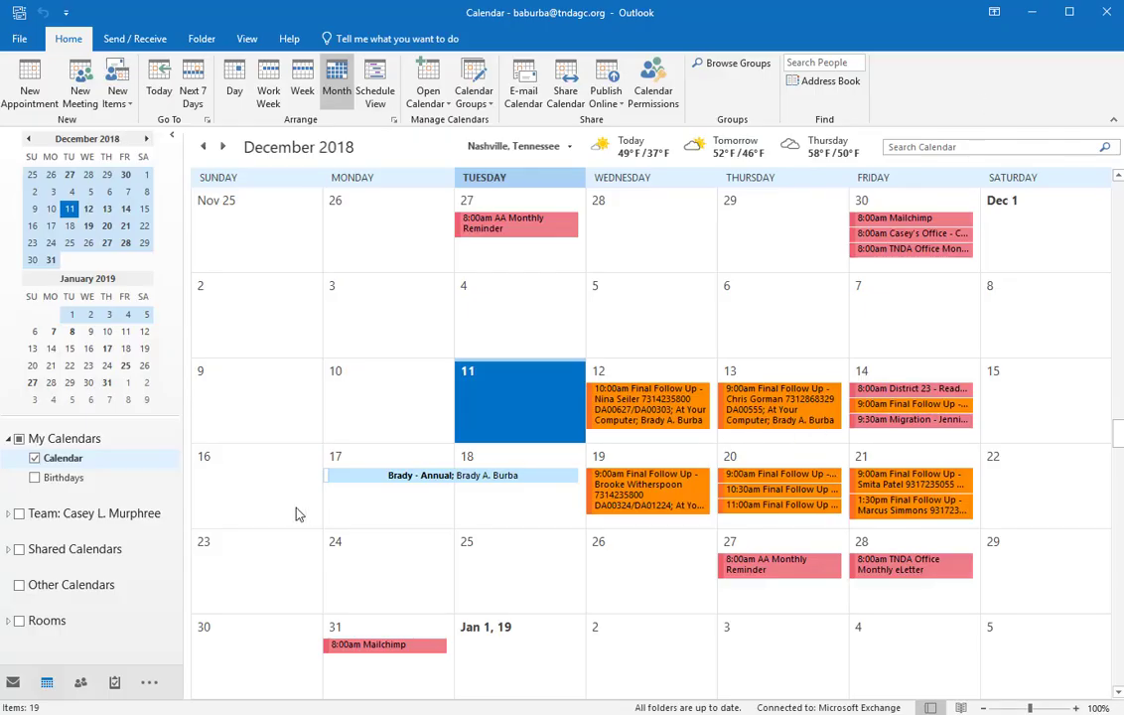
Step: Expand the Team calendar group in the folder pane to list its four member calendars
left_click(8, 515)
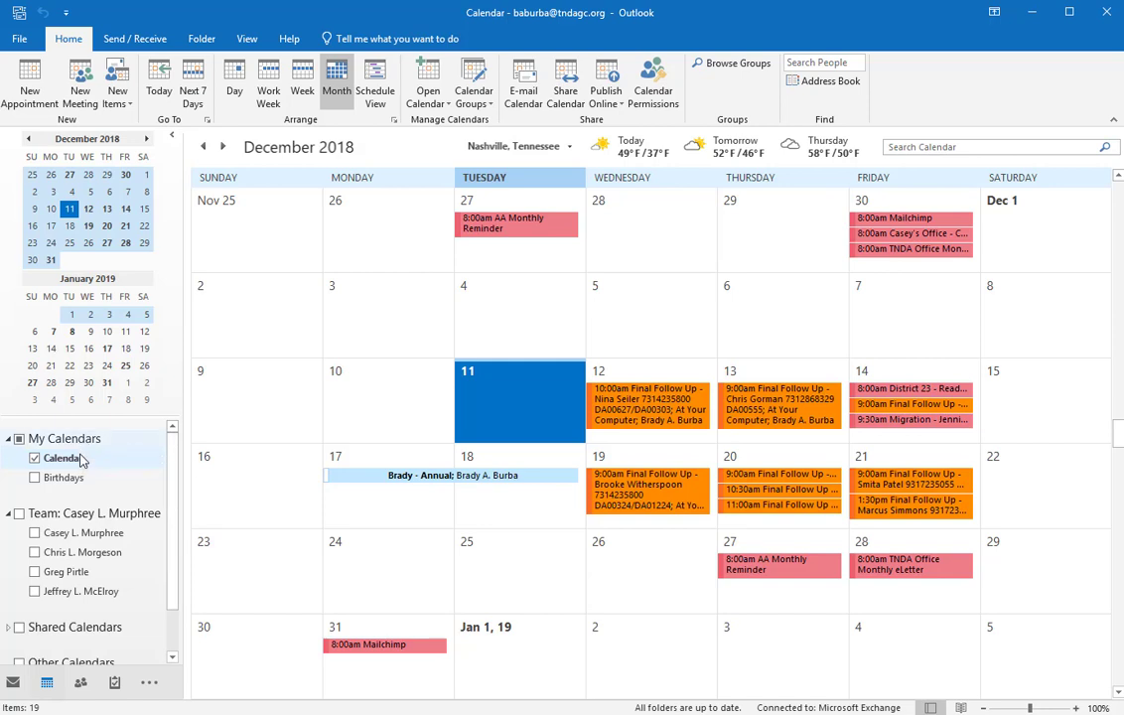
Step: Start a new appointment on December 11 from the day's context menu, then discard it unsaved
right_click(510, 402)
left_click(519, 409)
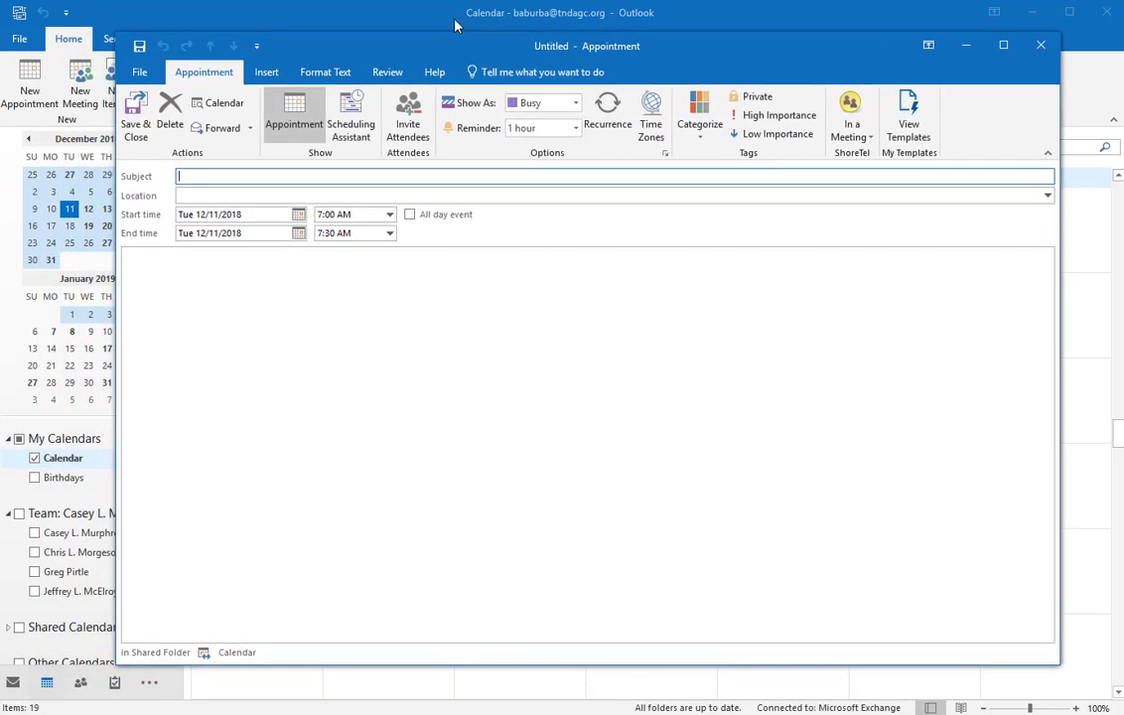
key("Escape")
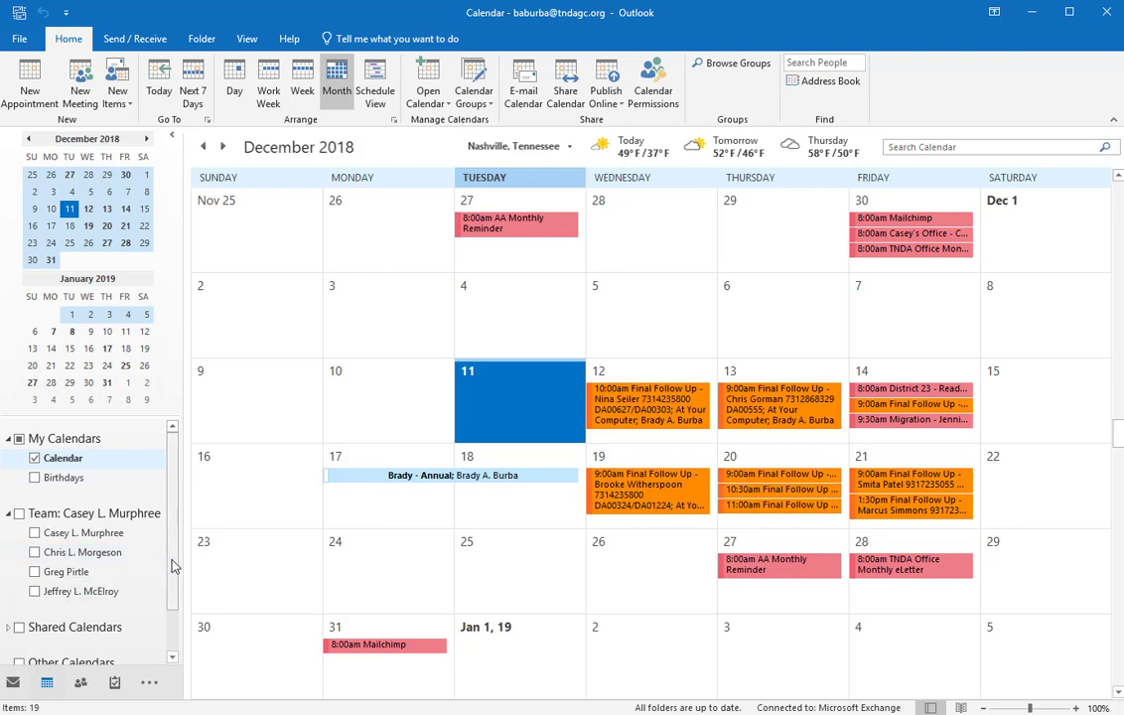
left_click(75, 554)
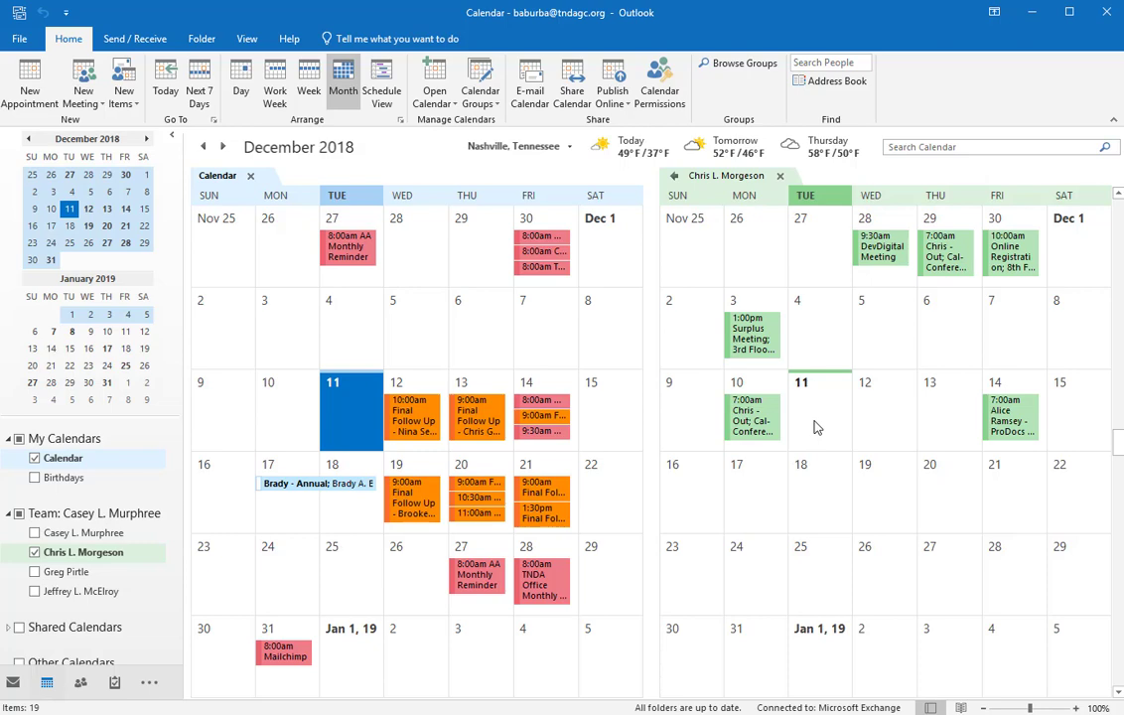
left_click(780, 174)
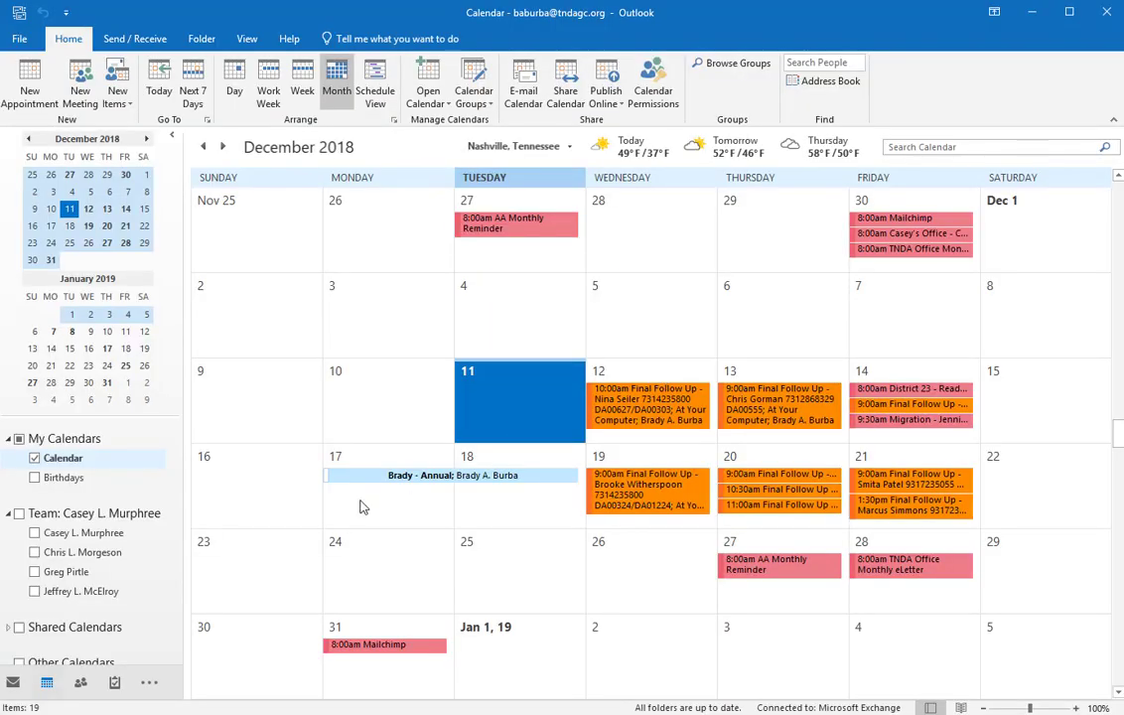
Step: Briefly overlay a colleague's calendar, hide it again, and switch to the Mail view
left_click(88, 594)
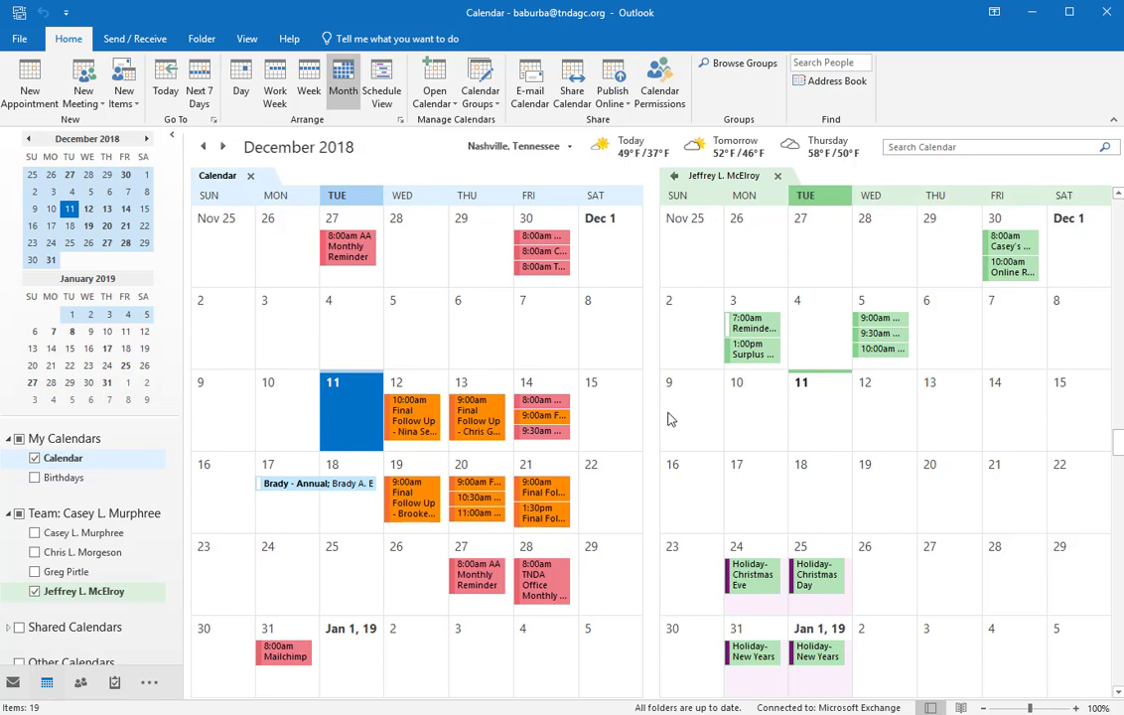
left_click(778, 176)
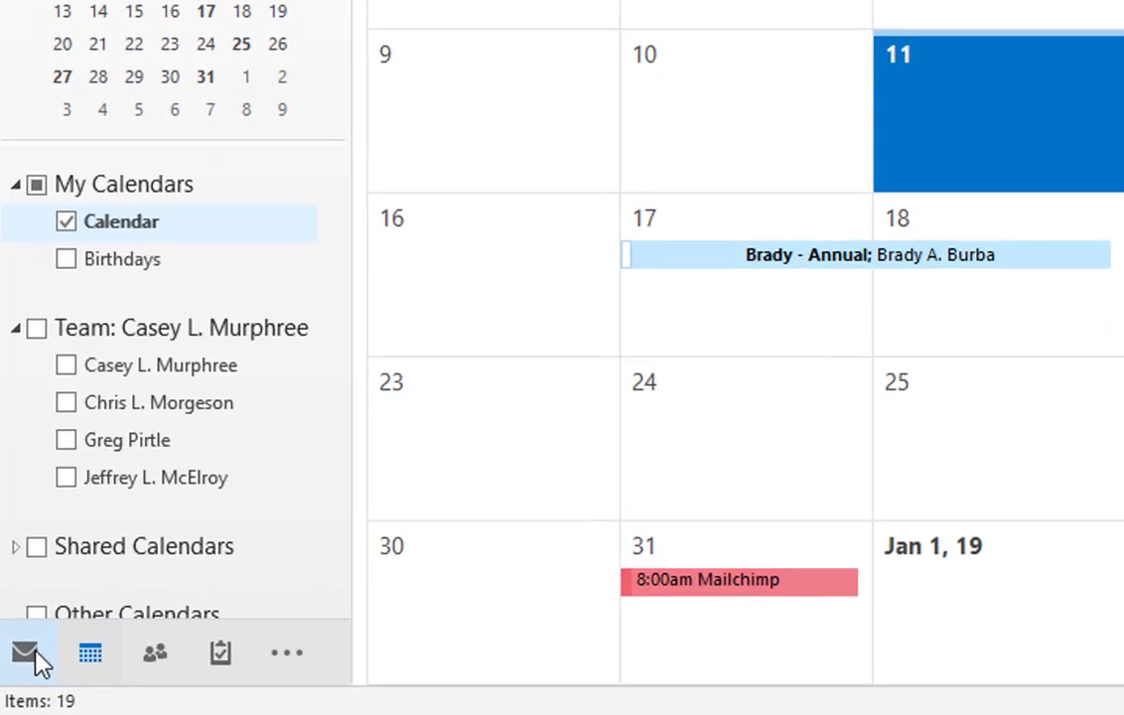
left_click(26, 653)
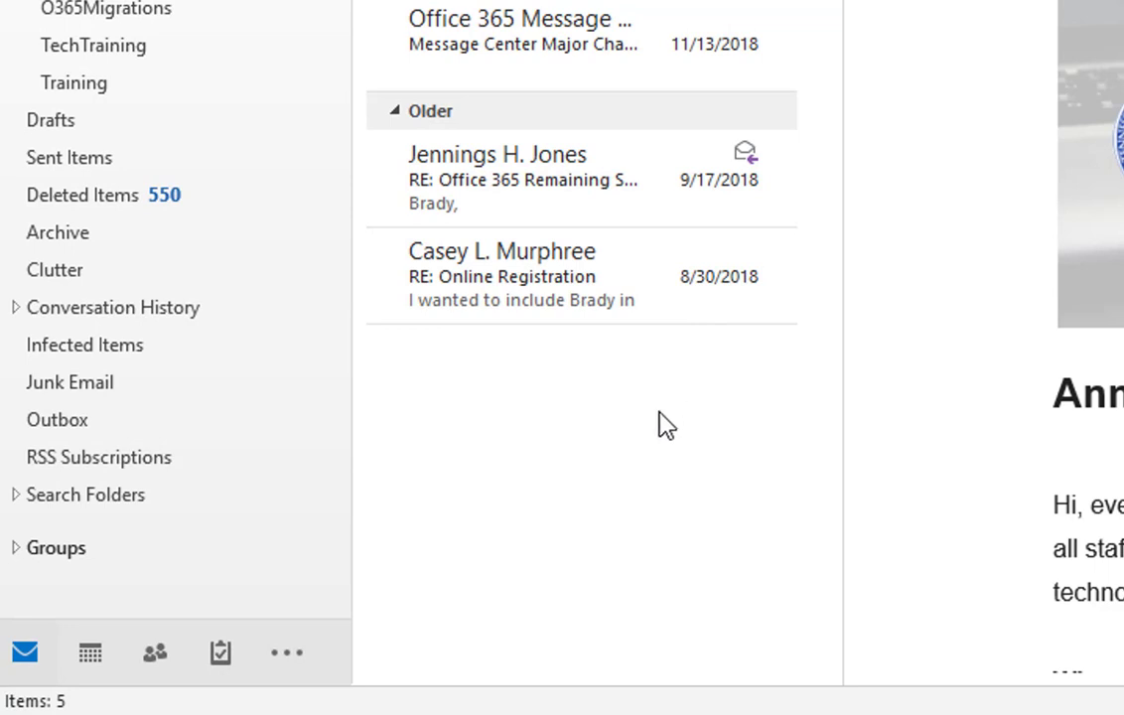
Step: Return to the Calendar view and bring up the December 11 cell's context menu
mouse_move(192, 664)
mouse_move(89, 644)
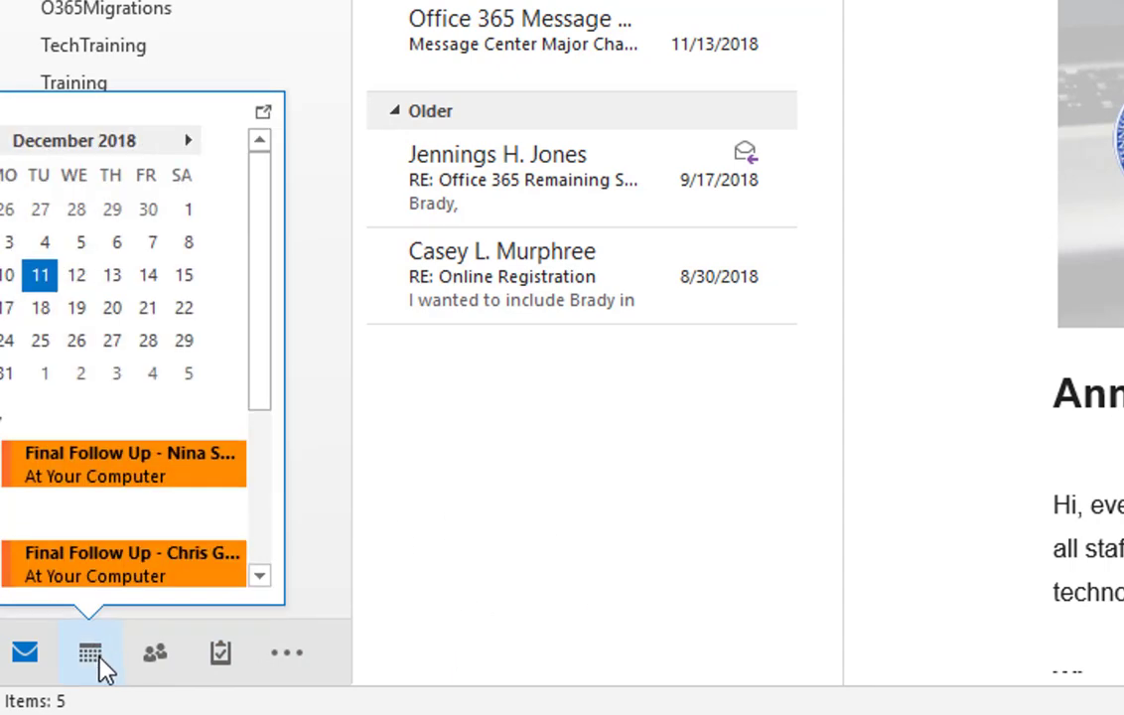
left_click(95, 658)
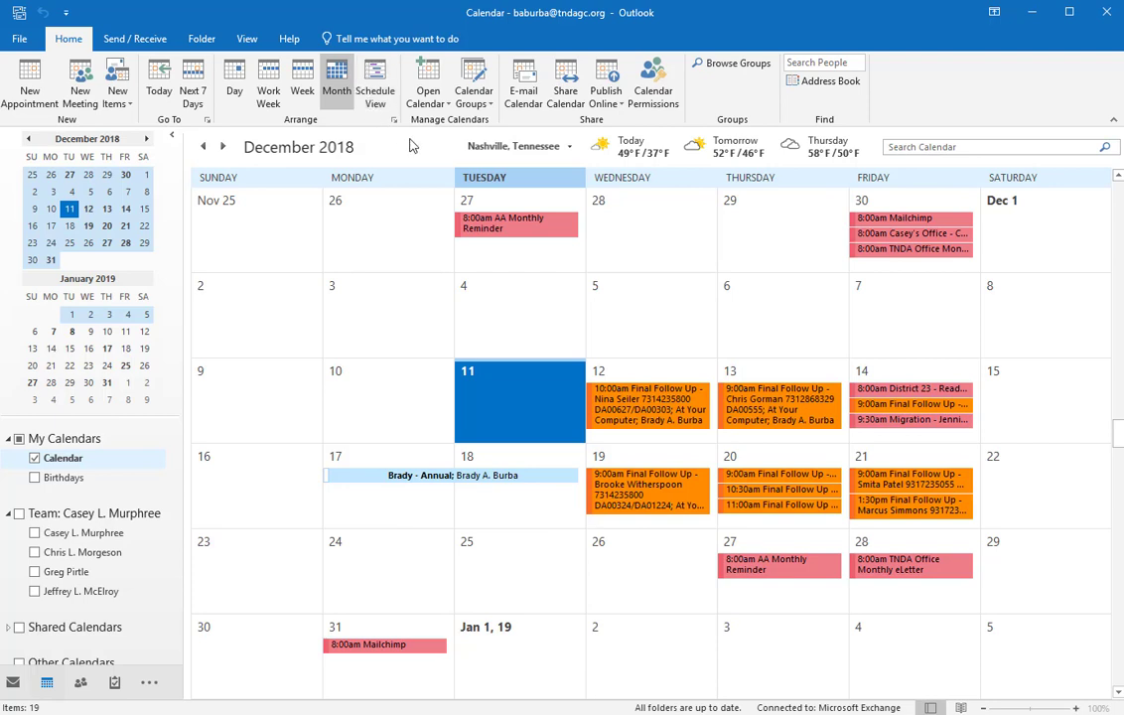
right_click(514, 405)
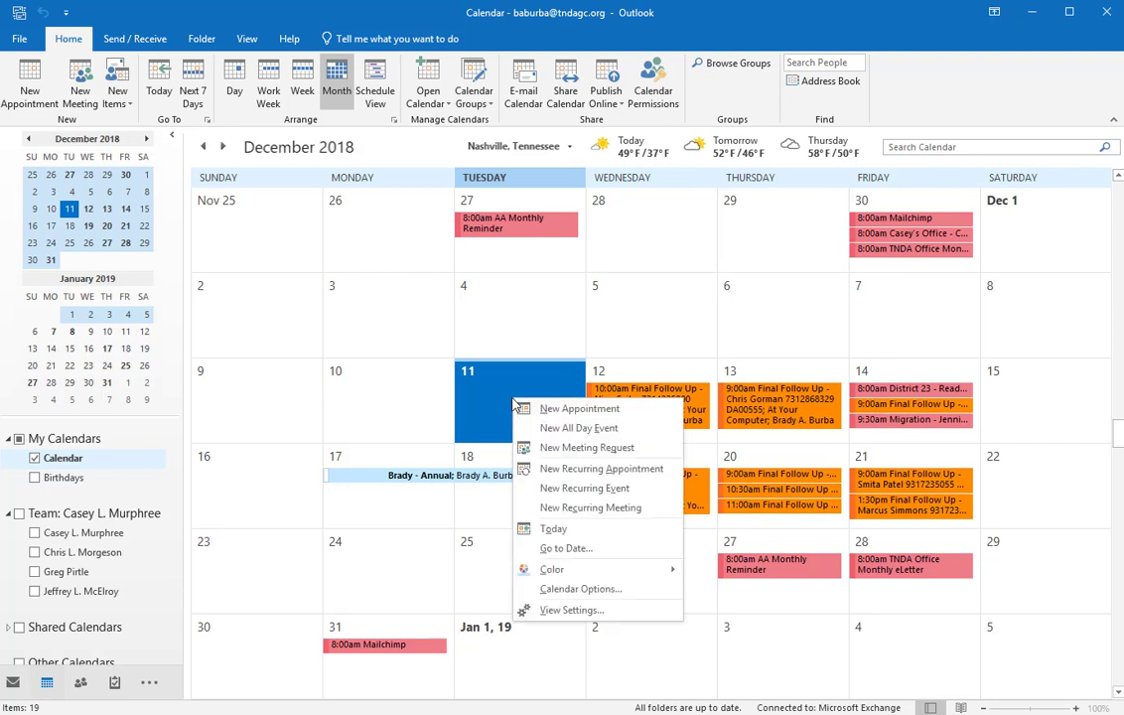
Step: Open and close a new December 11 appointment, then display a team member's calendar beside your own
left_click(562, 412)
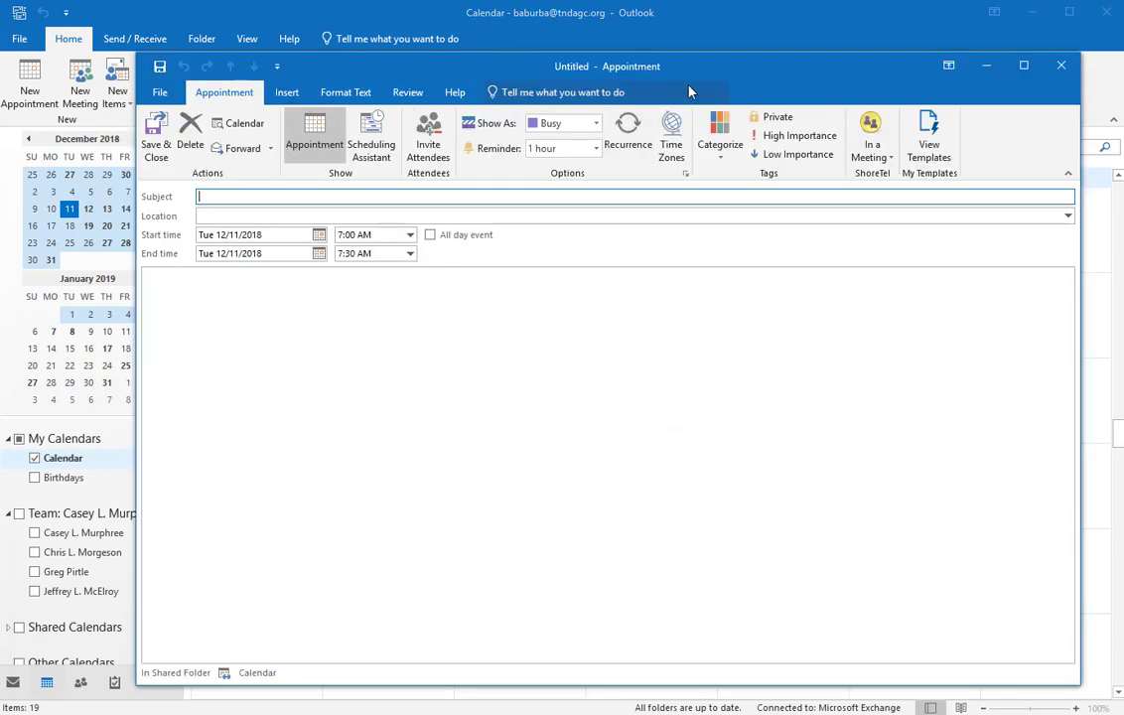
left_click_drag(698, 66, 670, 51)
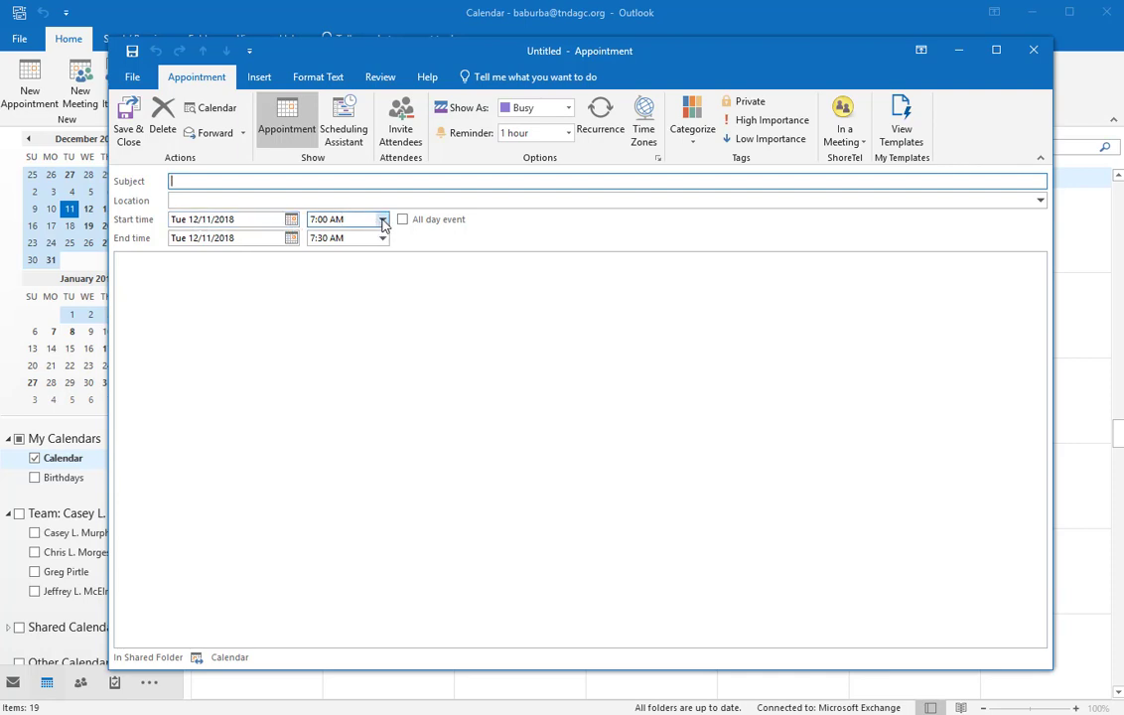
left_click(1034, 49)
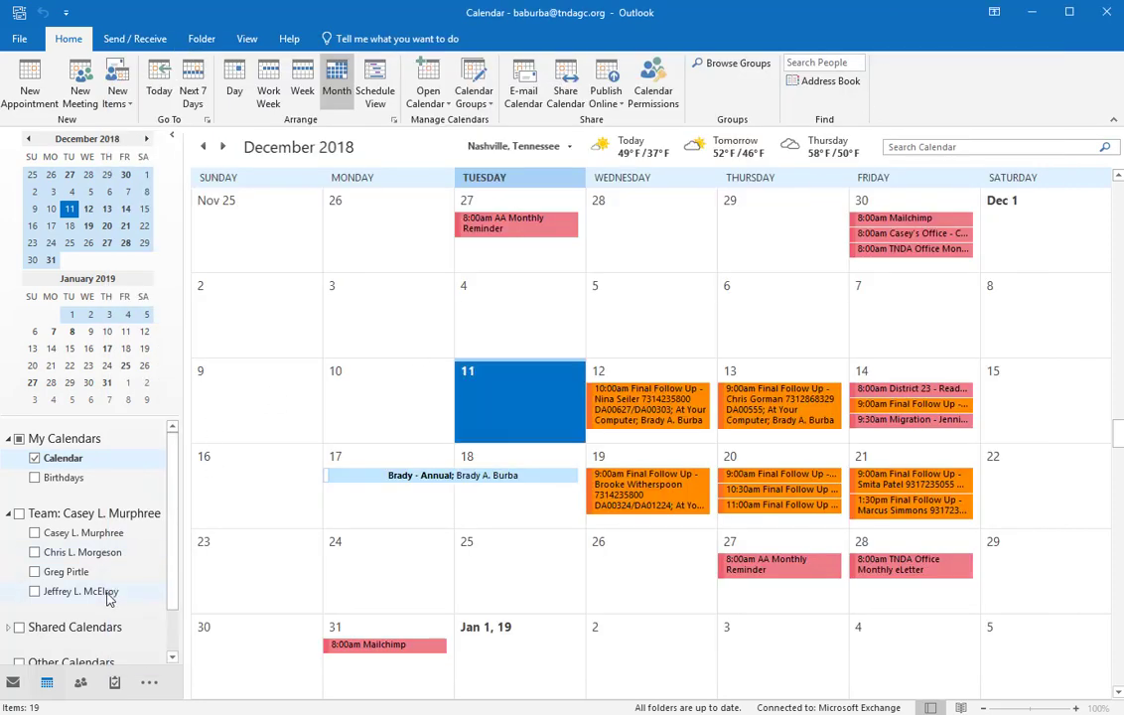
left_click(109, 594)
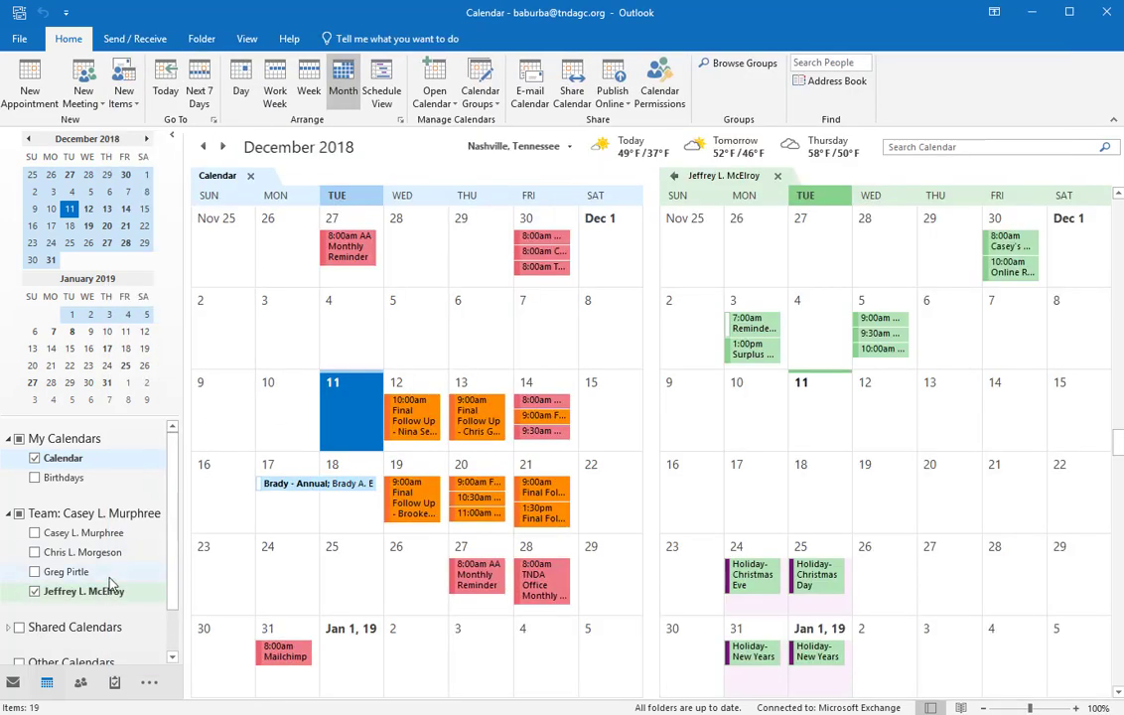
left_click(113, 553)
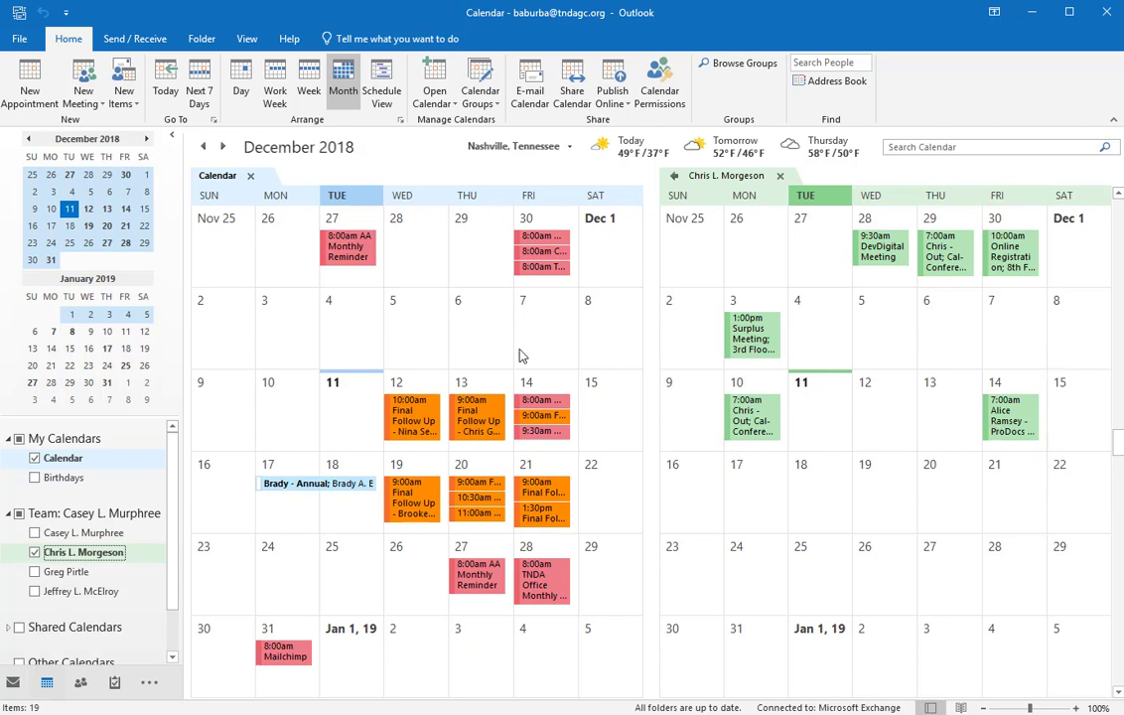
left_click(592, 714)
Step: Title the appointment 'Meeting' and set its date to Fri 12/14/2018
left_click(719, 705)
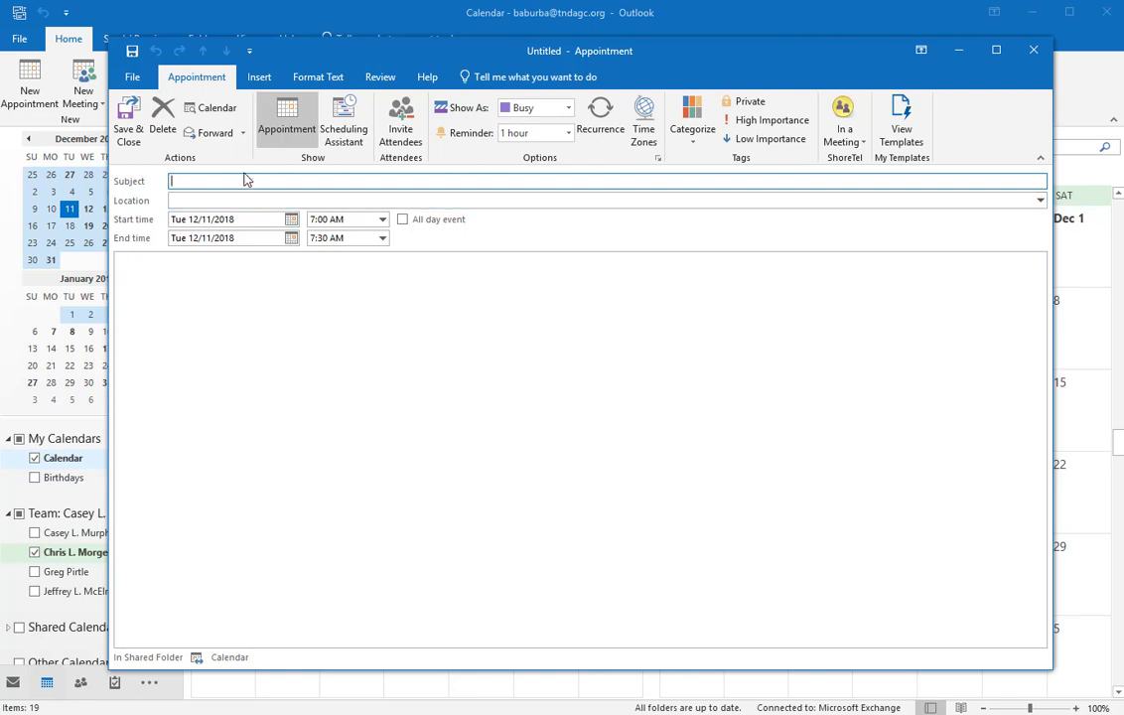
type("Meeting")
left_click(291, 220)
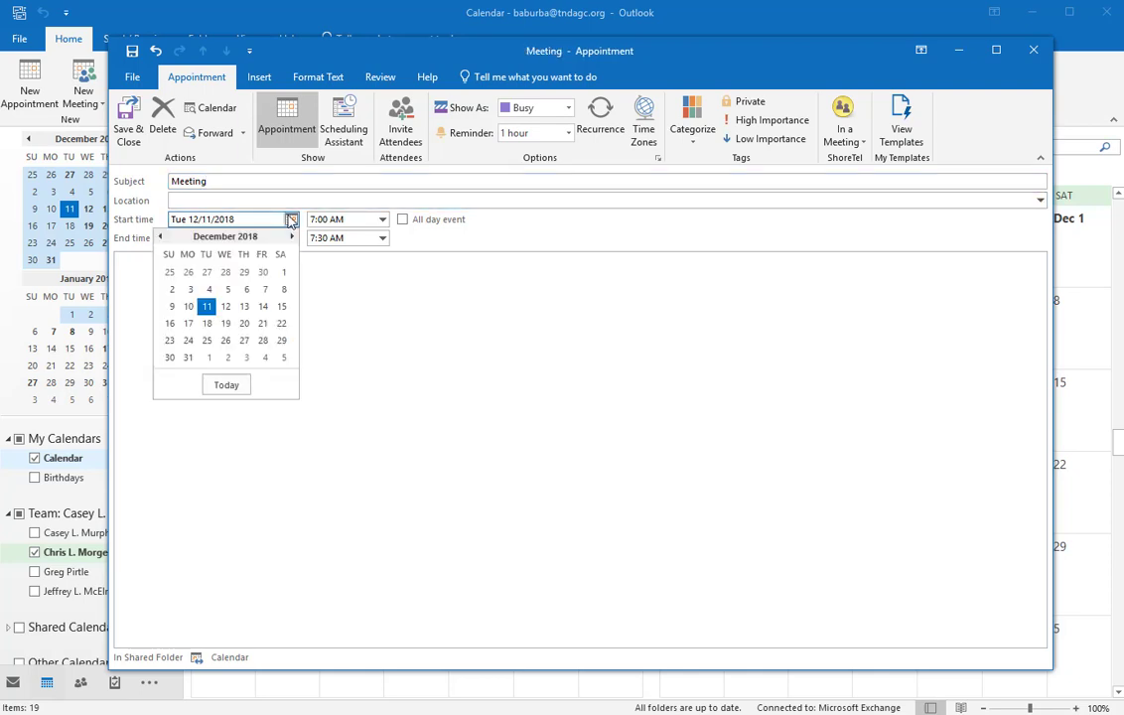
left_click(263, 309)
Step: Set the start time to 11:30 AM so the meeting ends at 12:00 PM
left_click(382, 220)
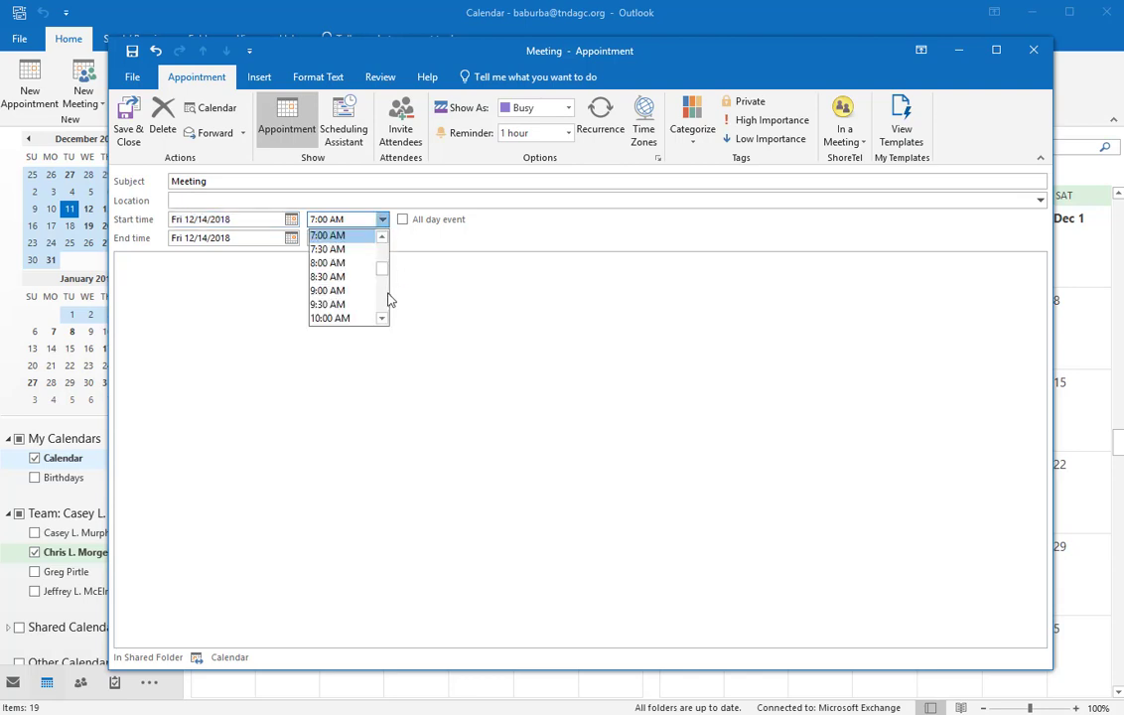
left_click(331, 291)
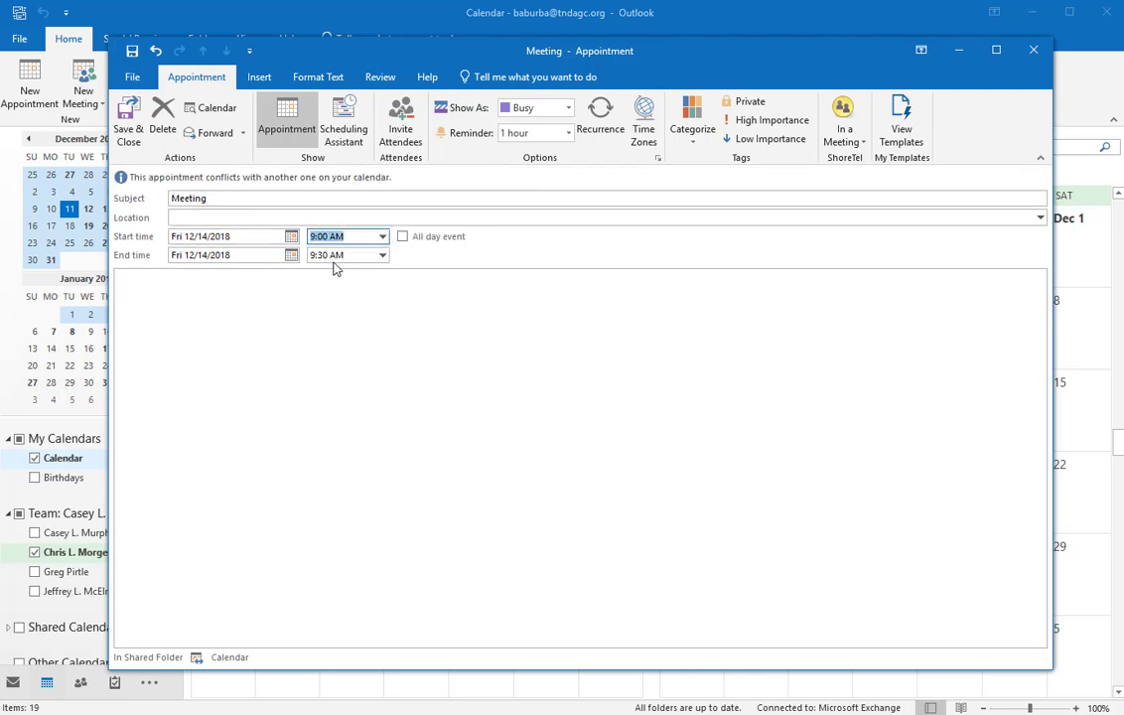
left_click(382, 236)
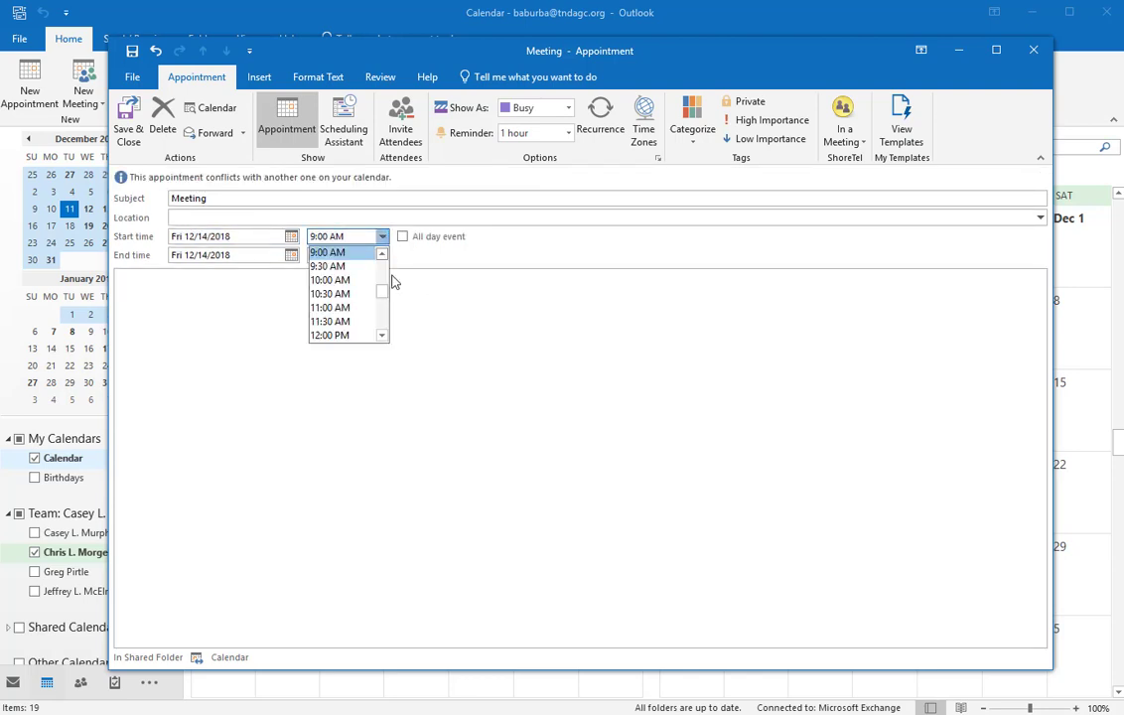
left_click(353, 308)
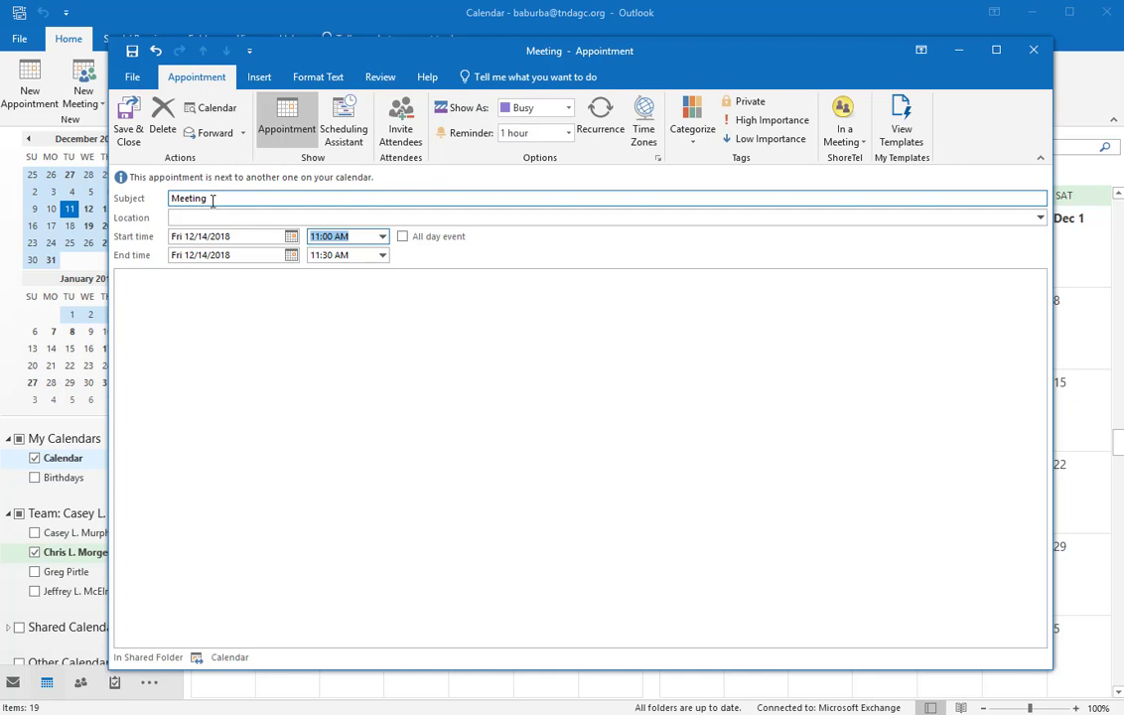
left_click(382, 236)
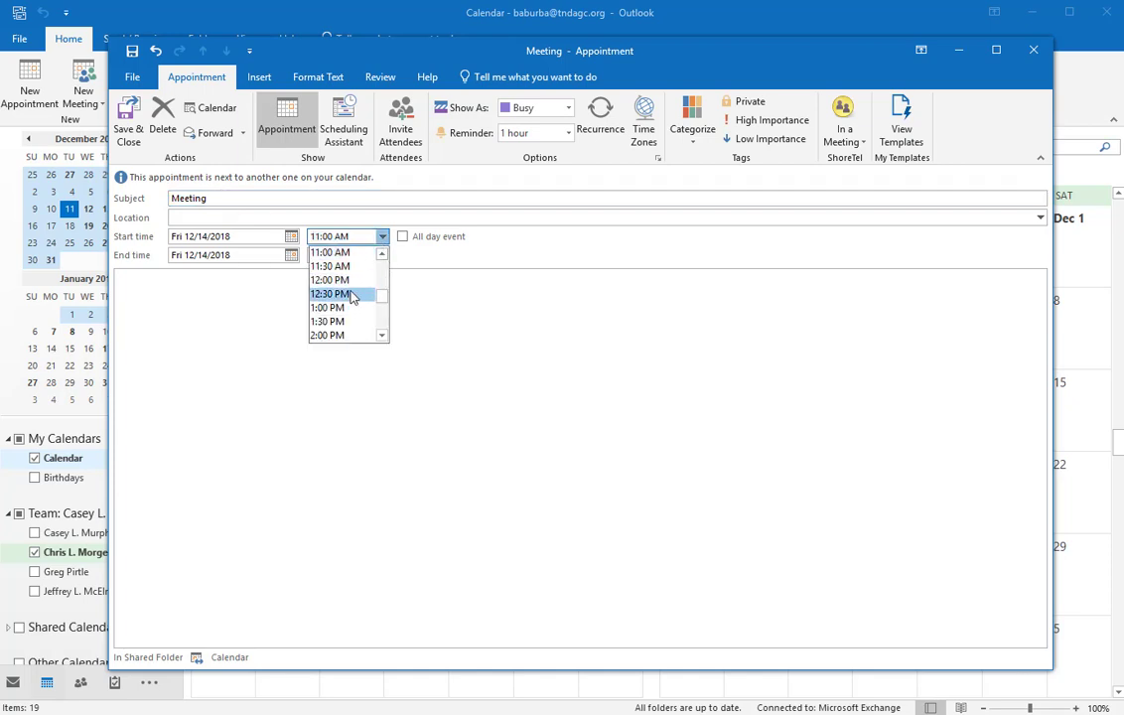
left_click(337, 266)
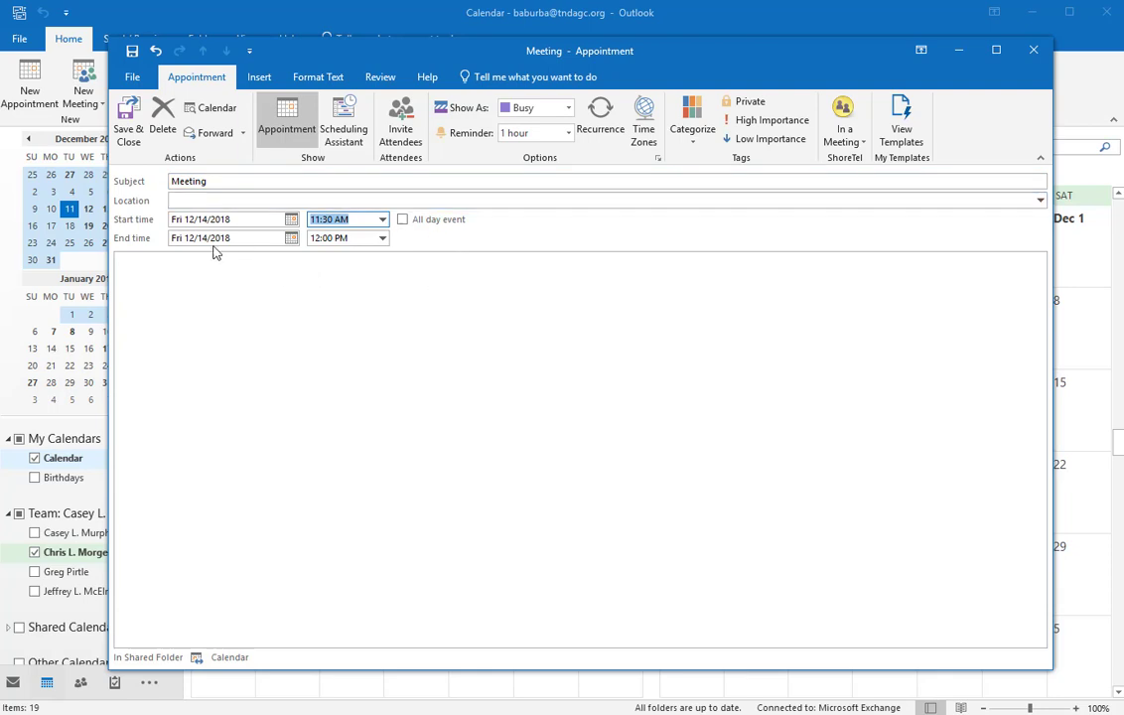
left_click(180, 281)
Step: Write 'Put item description..' in the body, set a 1 day reminder and apply Red Category
type("Put item d")
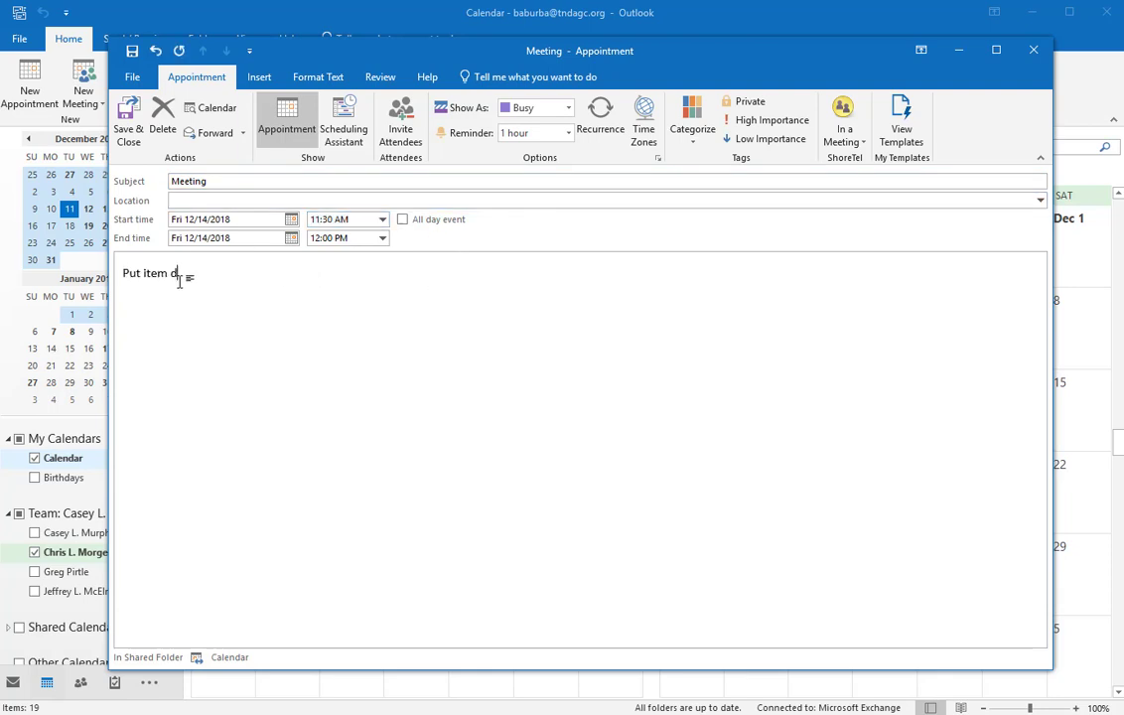
type("escription..")
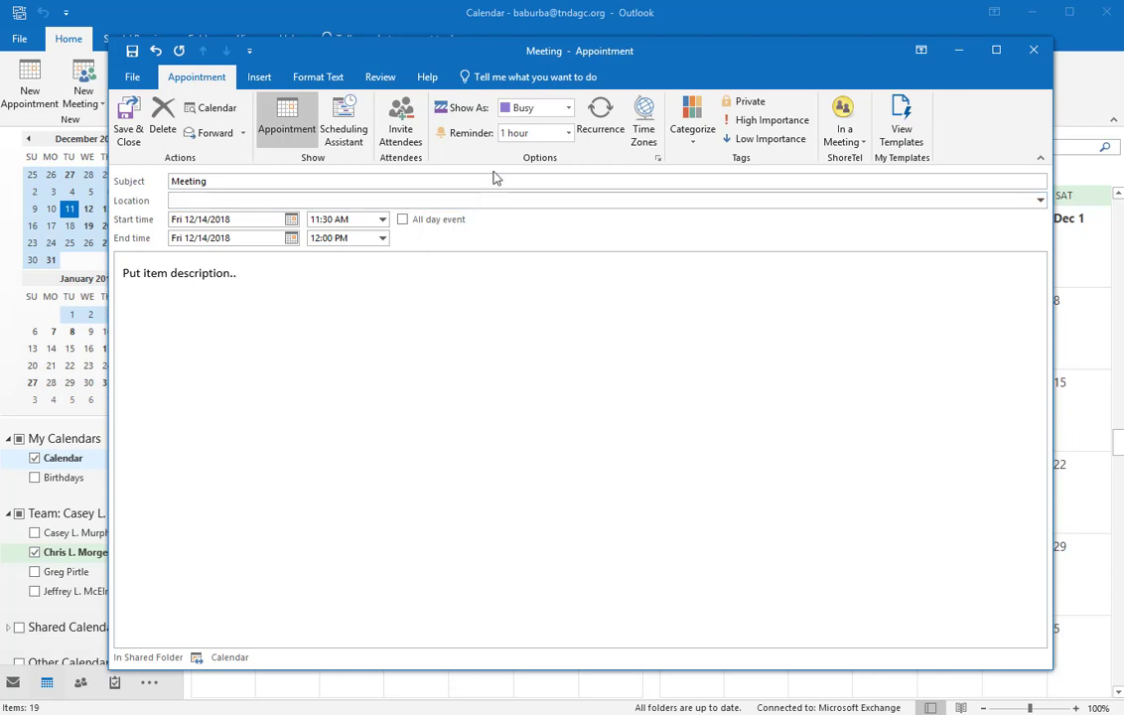
left_click(568, 133)
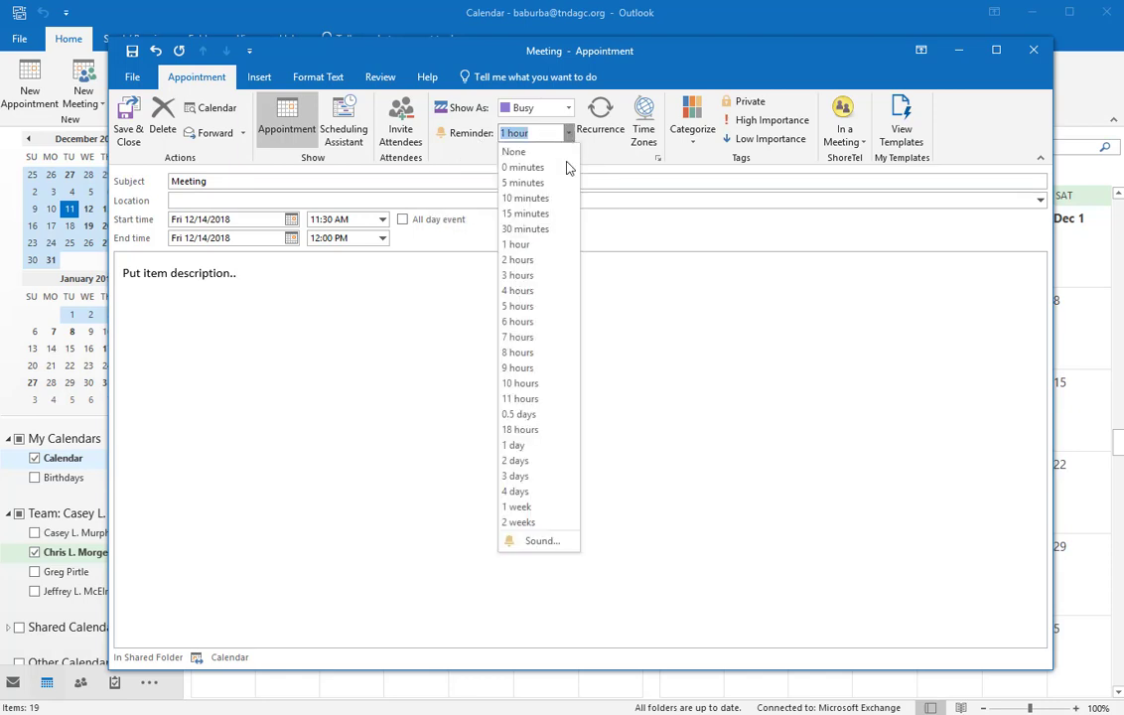
left_click(541, 454)
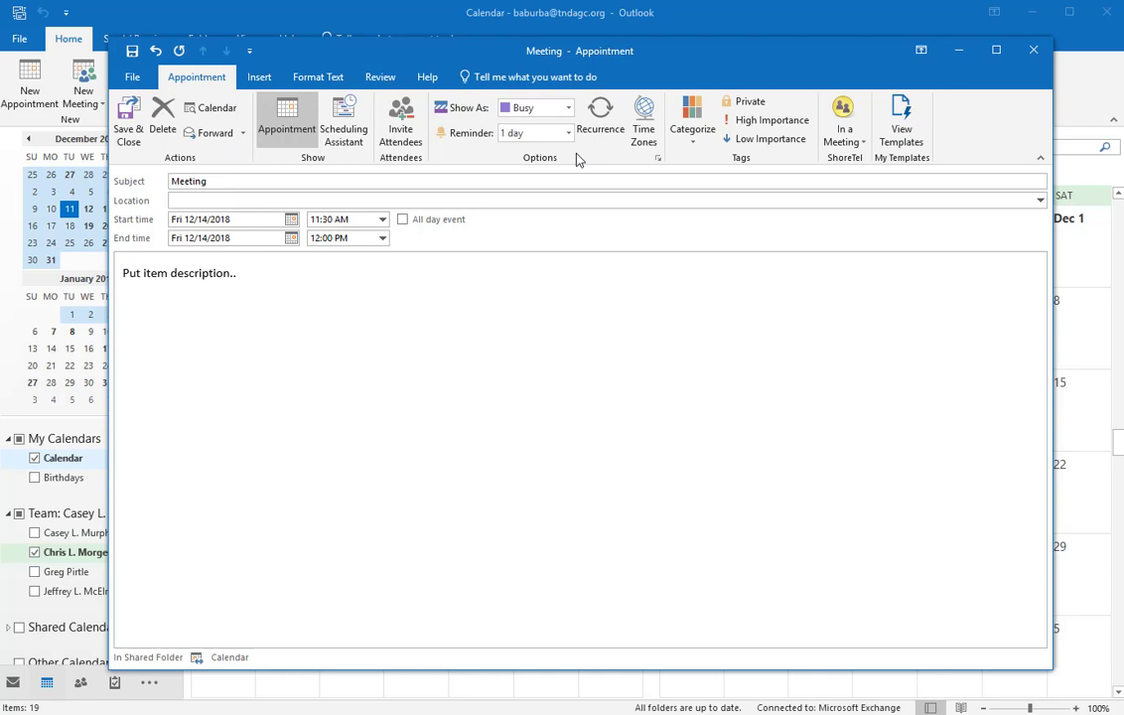
left_click(690, 124)
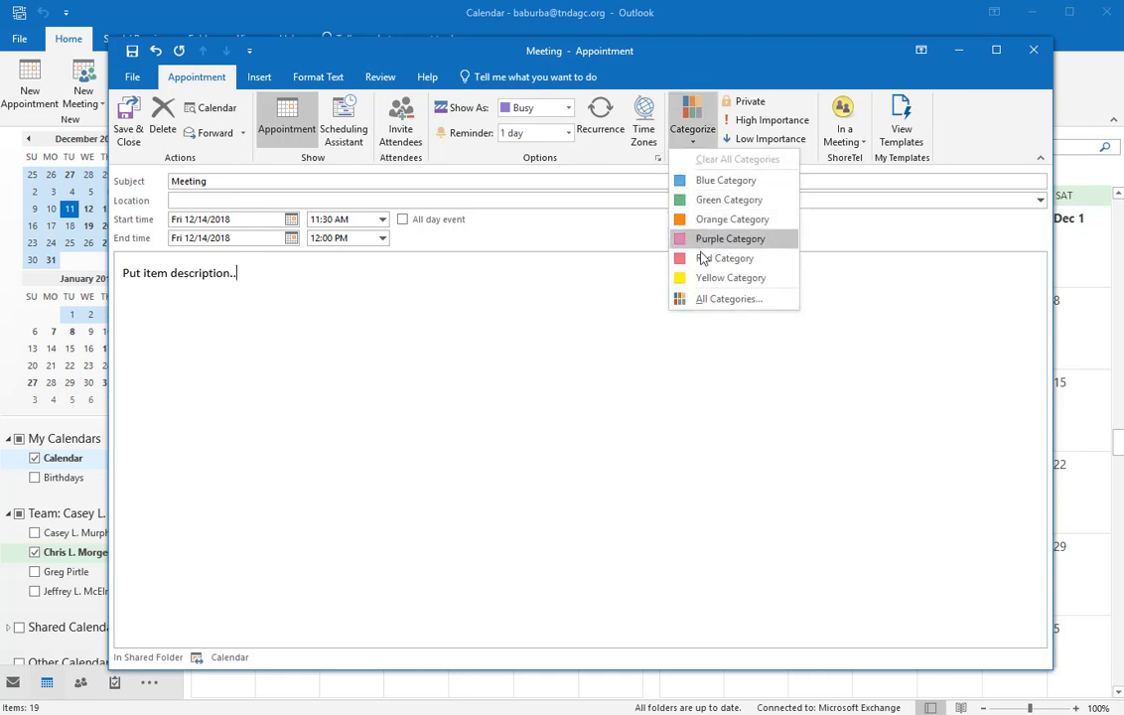
left_click(691, 259)
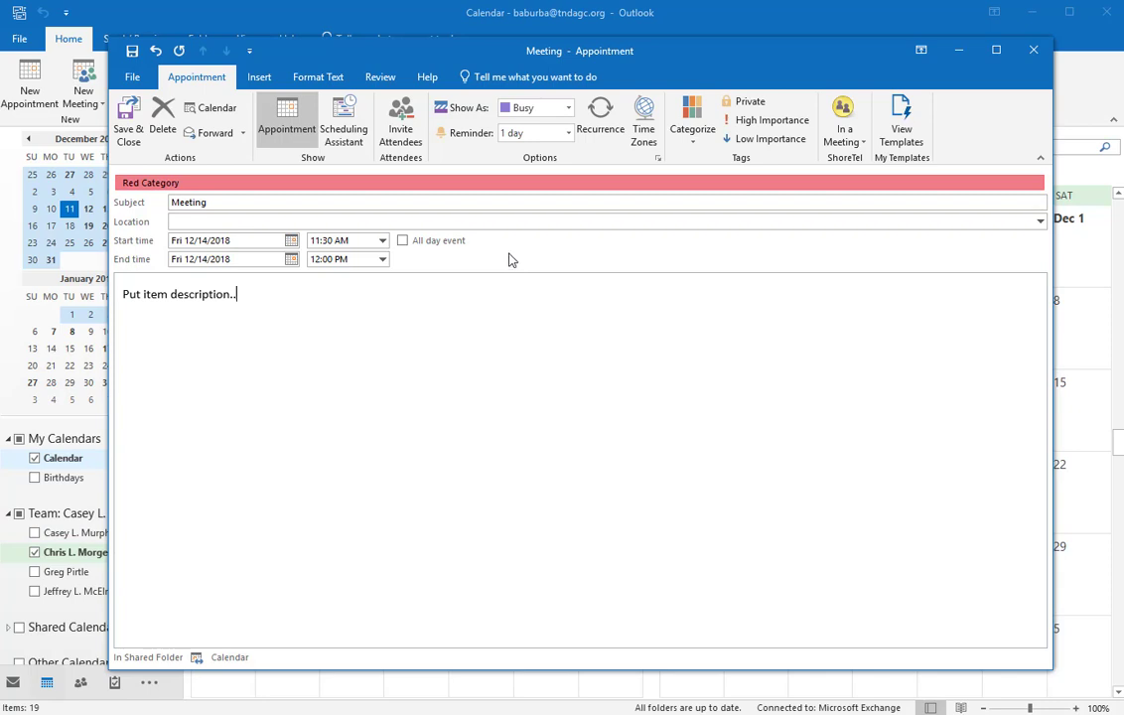
Step: In the Scheduling Assistant, add the IS applications manager from the address book as a required attendee
left_click(345, 123)
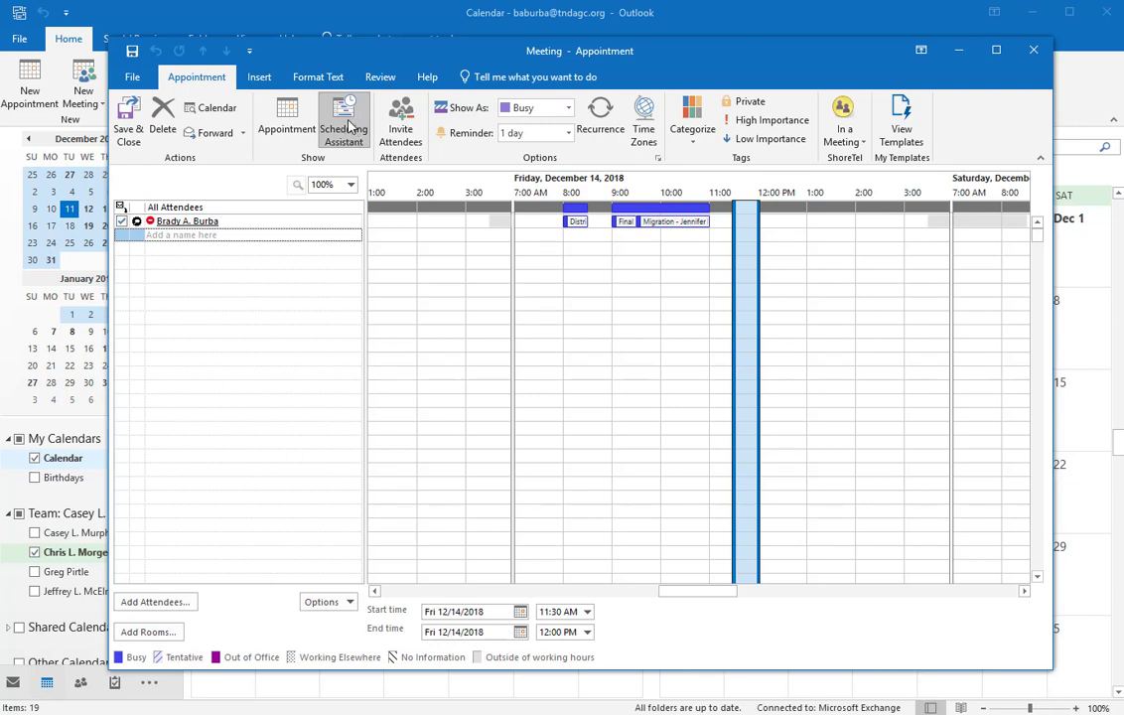
left_click(165, 238)
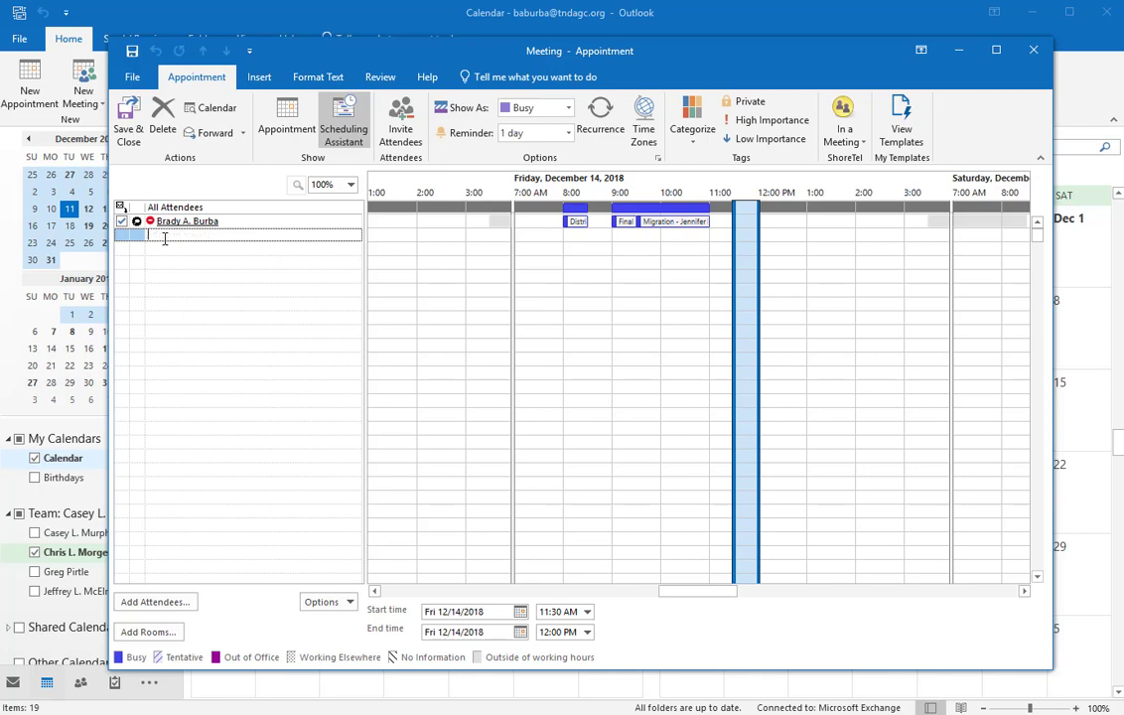
left_click(154, 602)
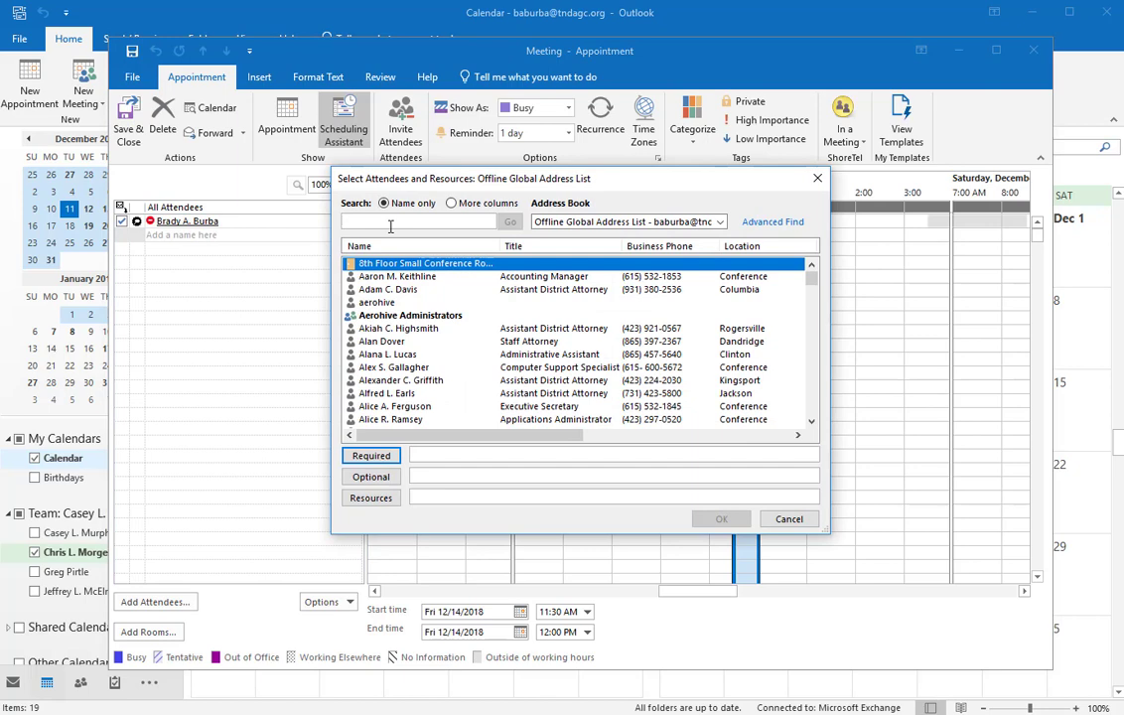
type("chris")
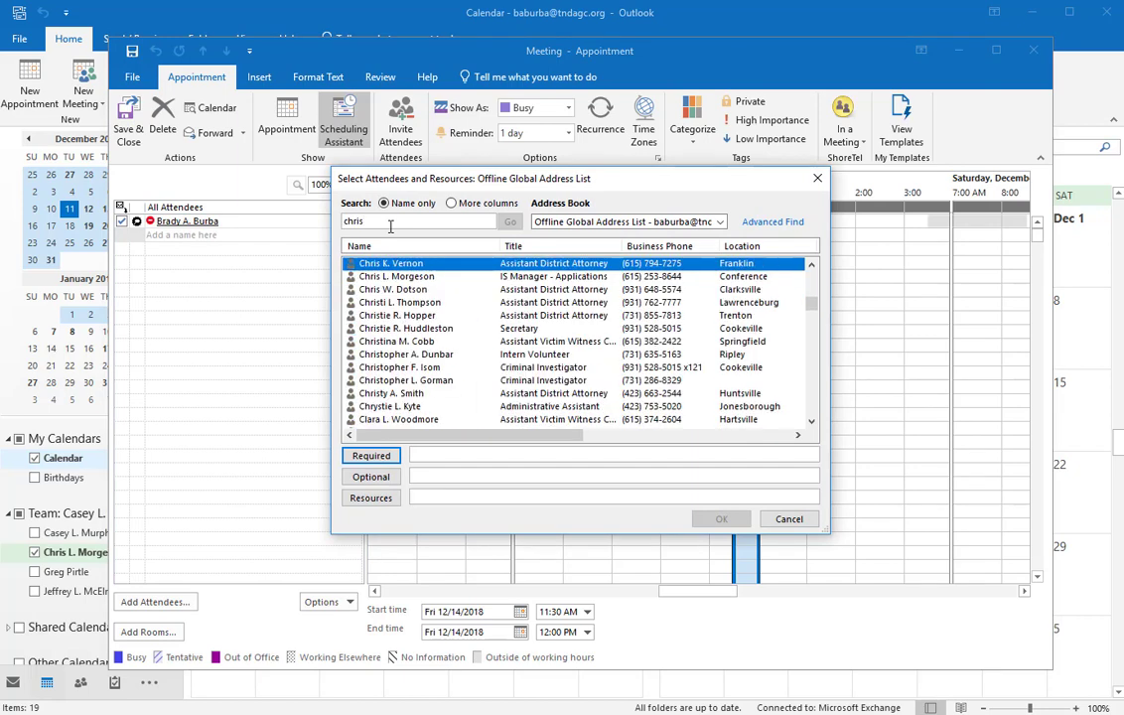
left_click(402, 277)
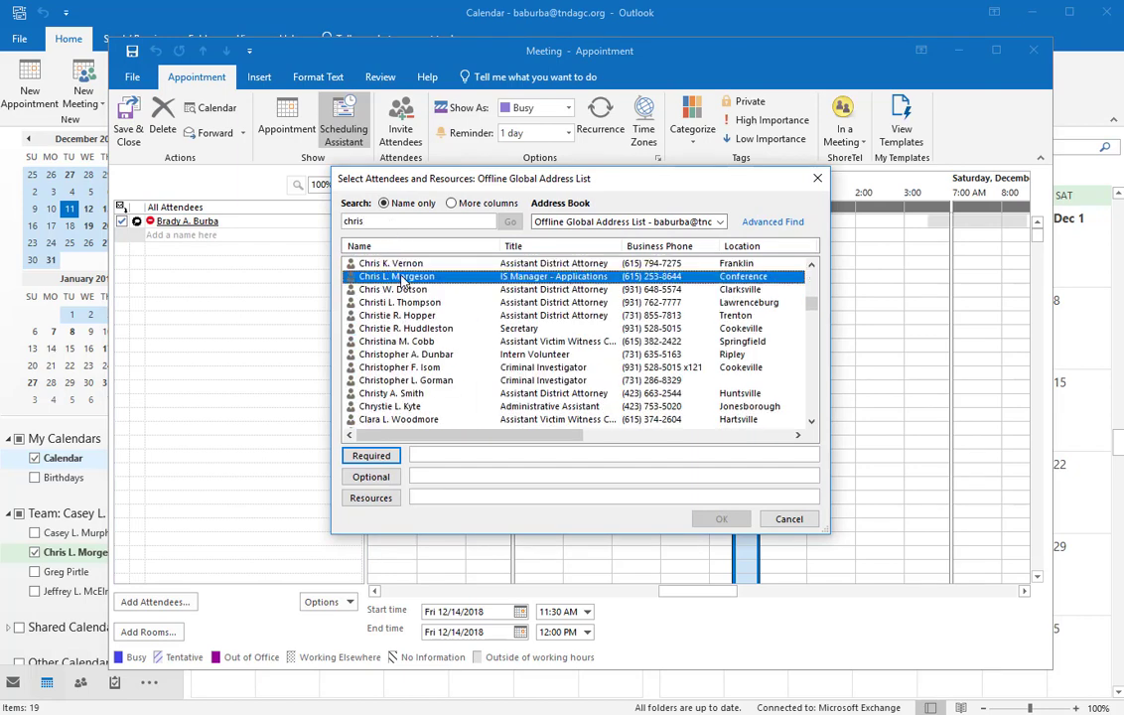
left_click(371, 456)
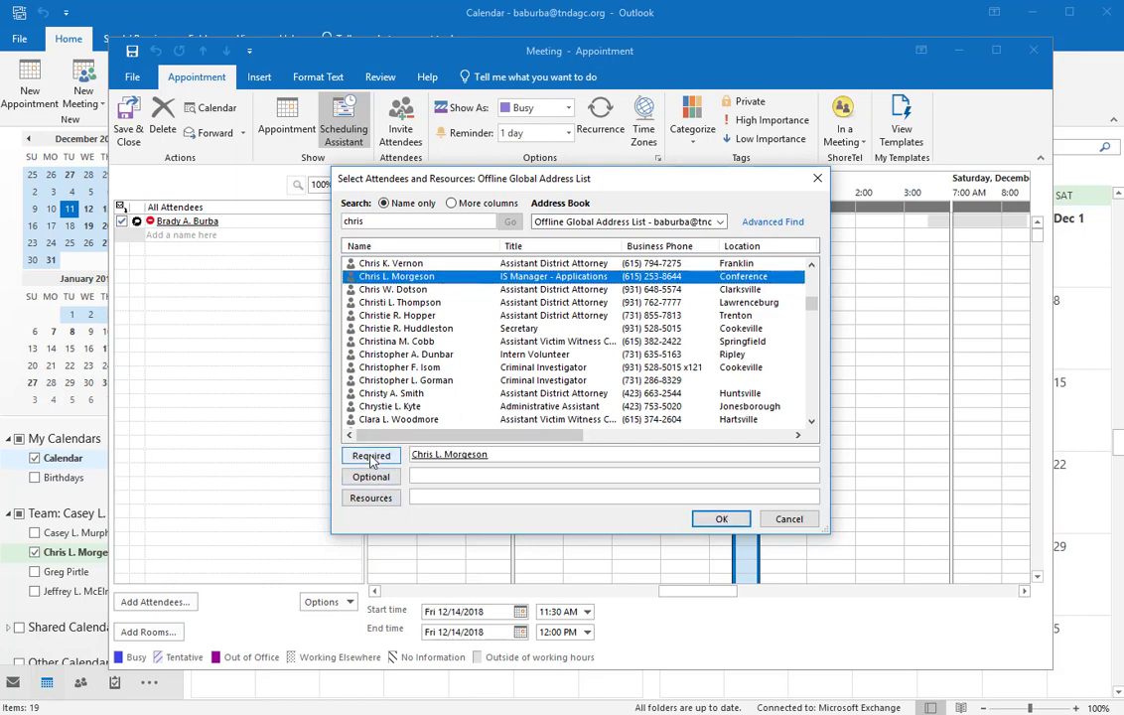
left_click(722, 518)
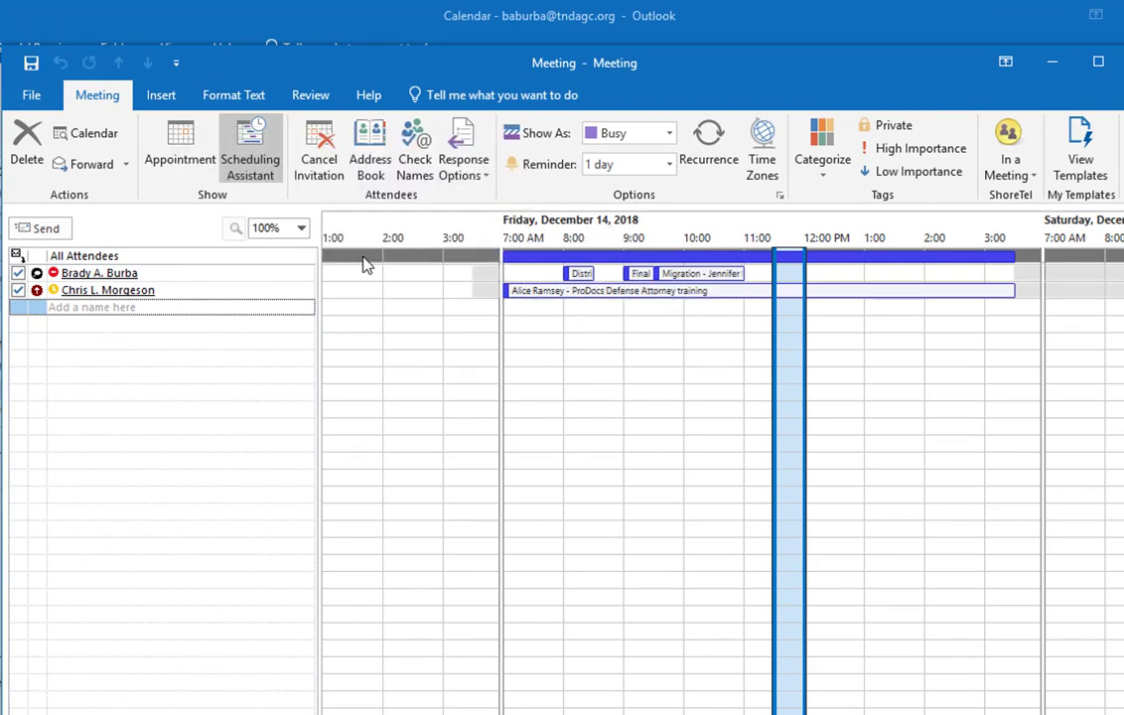
mouse_move(199, 294)
mouse_move(611, 298)
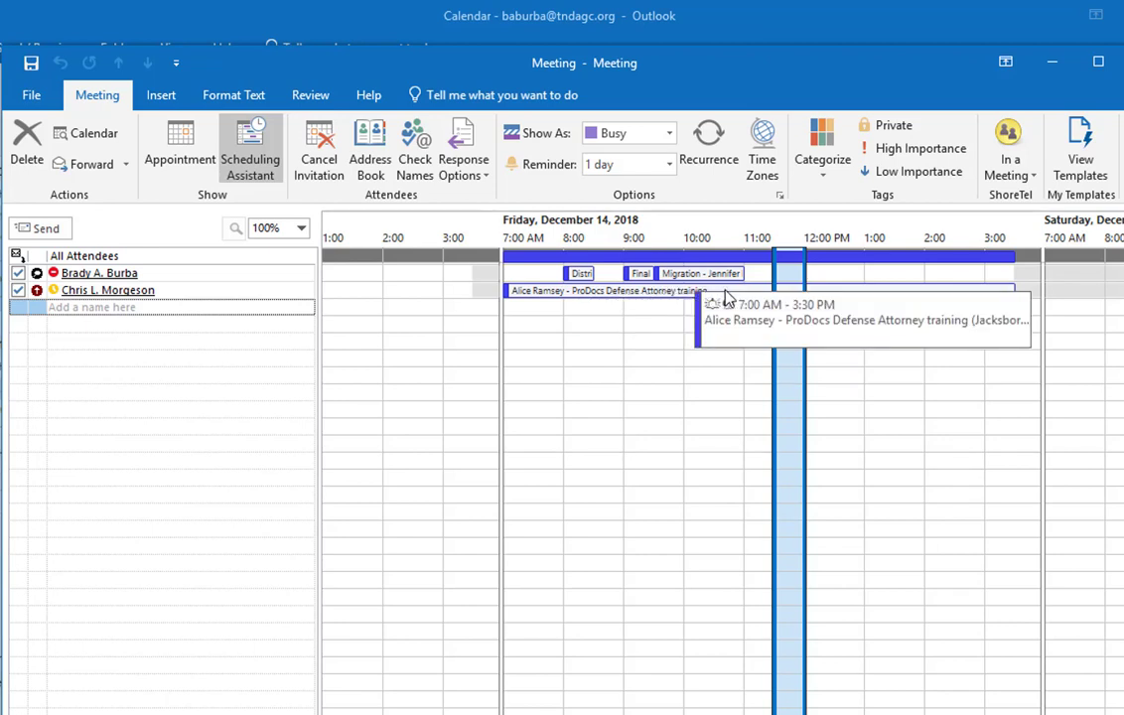